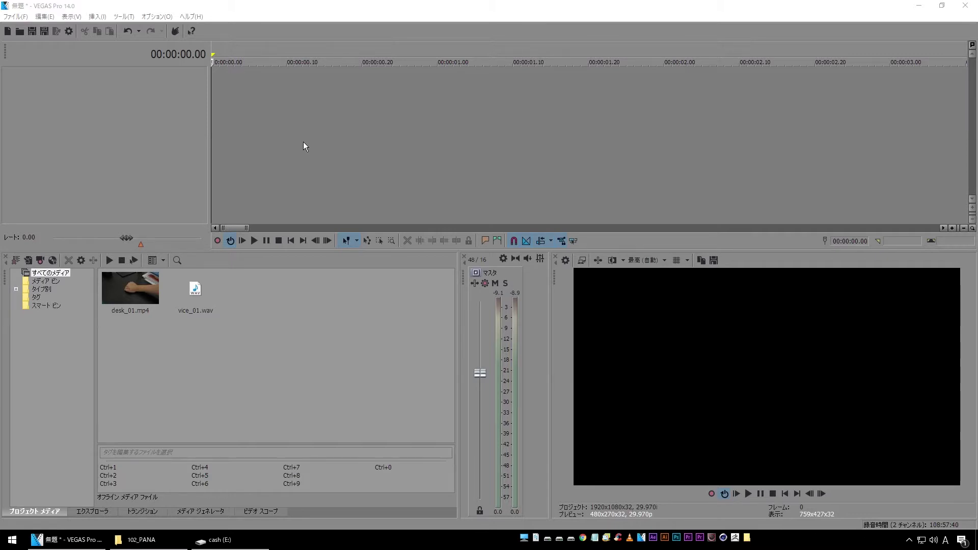
Place vice_01.wav at the start of the timeline, play it, and set the loop region to the clip's full length
drag(199, 299, 260, 93)
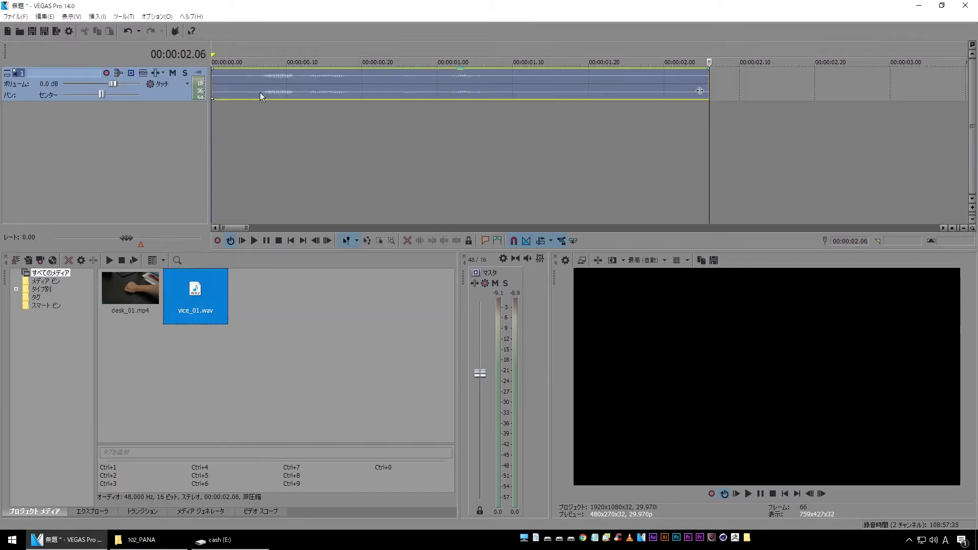
click(234, 126)
key(space)
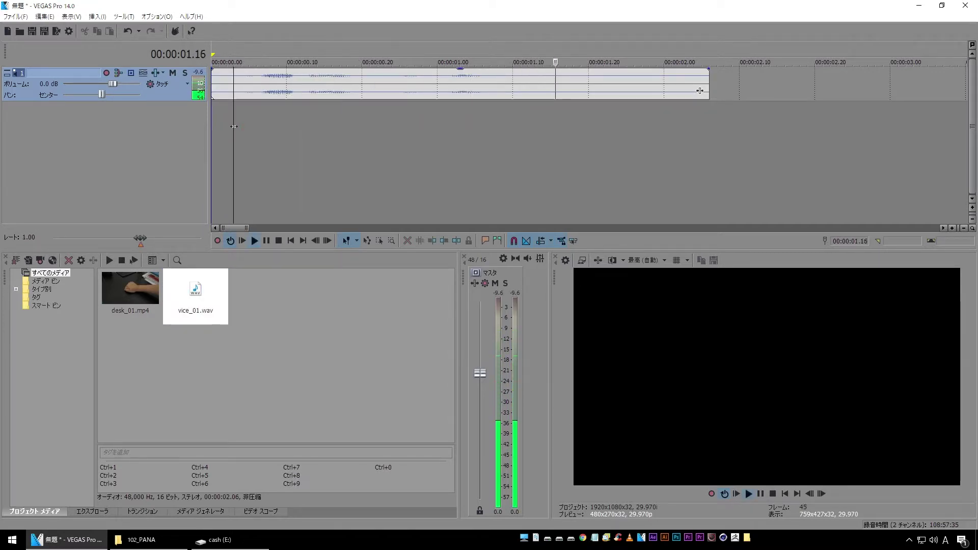
double_click(273, 81)
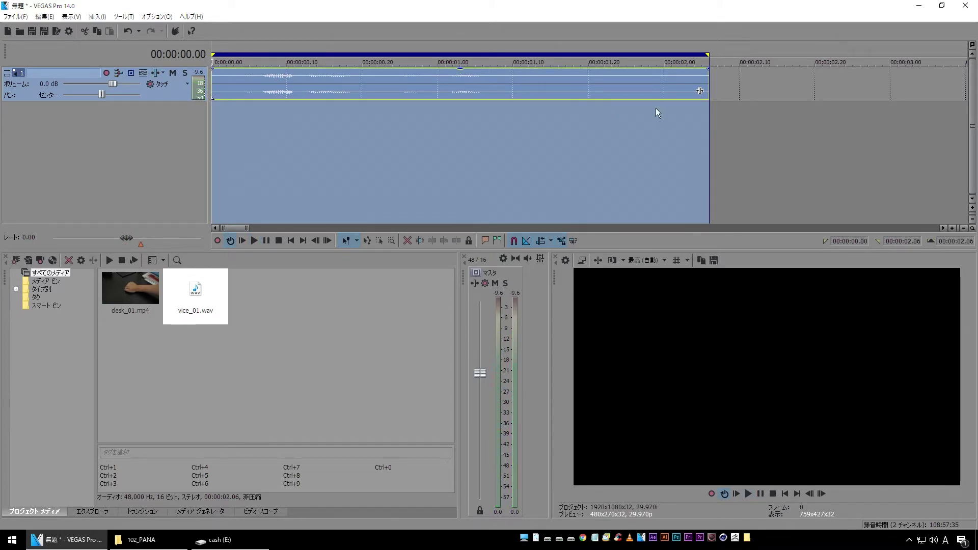
Add the リバーブ (Reverb) plug-in to the vice_01 clip as an audio event effect
click(700, 91)
click(458, 217)
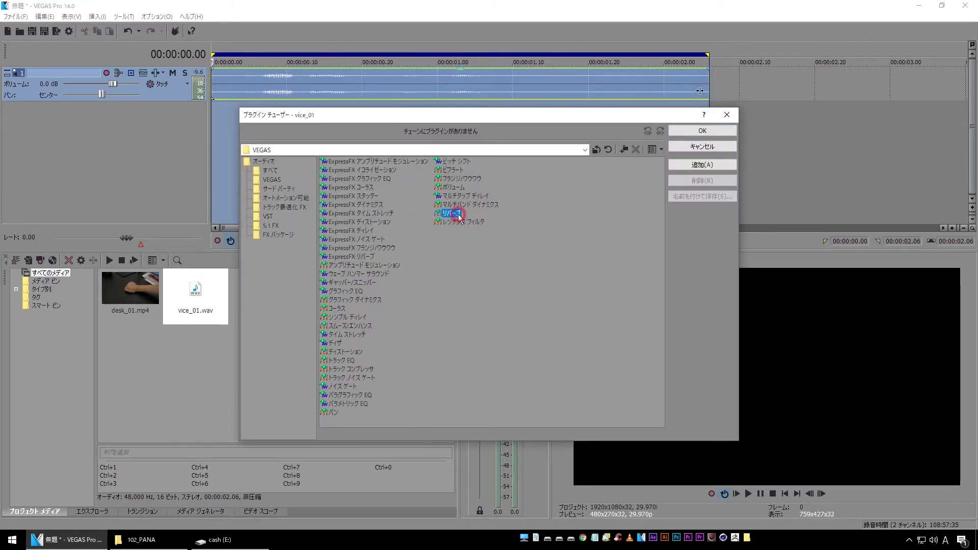
click(711, 167)
click(727, 132)
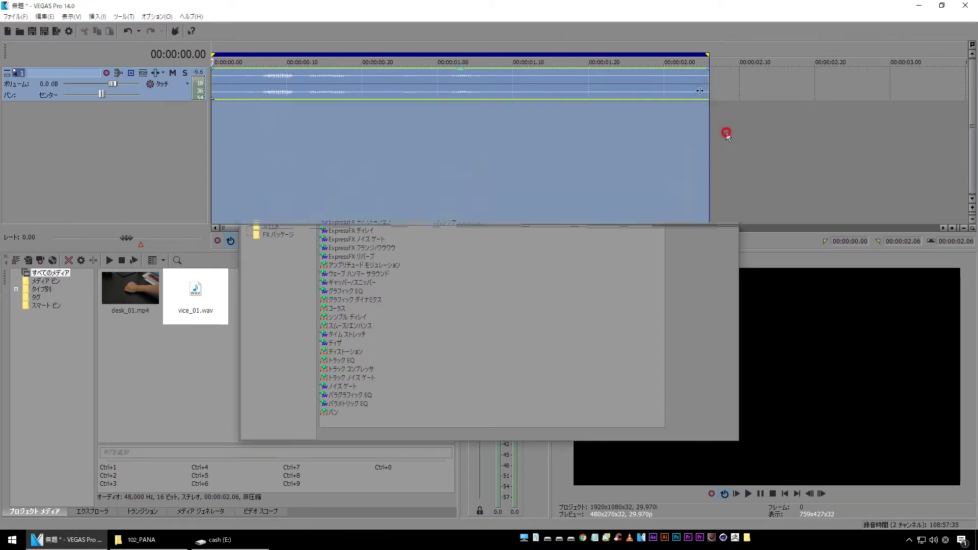
Play the clip with the リバーブ effect enabled and bypassed to compare the sound, leaving the effect enabled
click(228, 124)
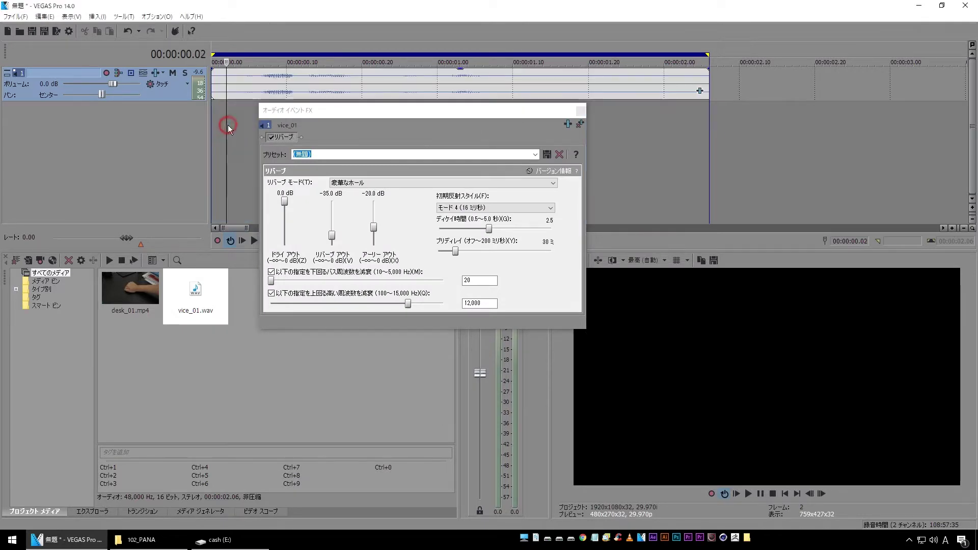
key(space)
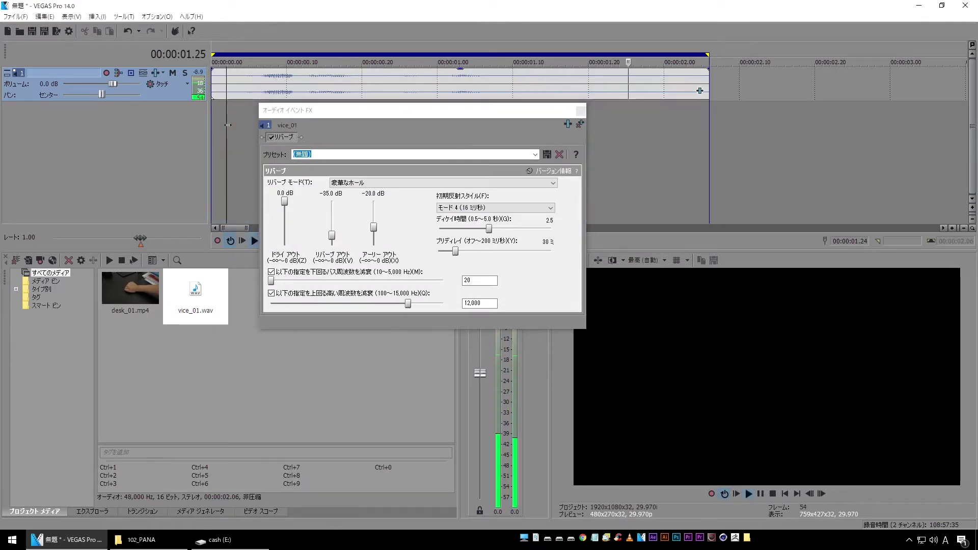
click(270, 138)
click(240, 131)
key(space)
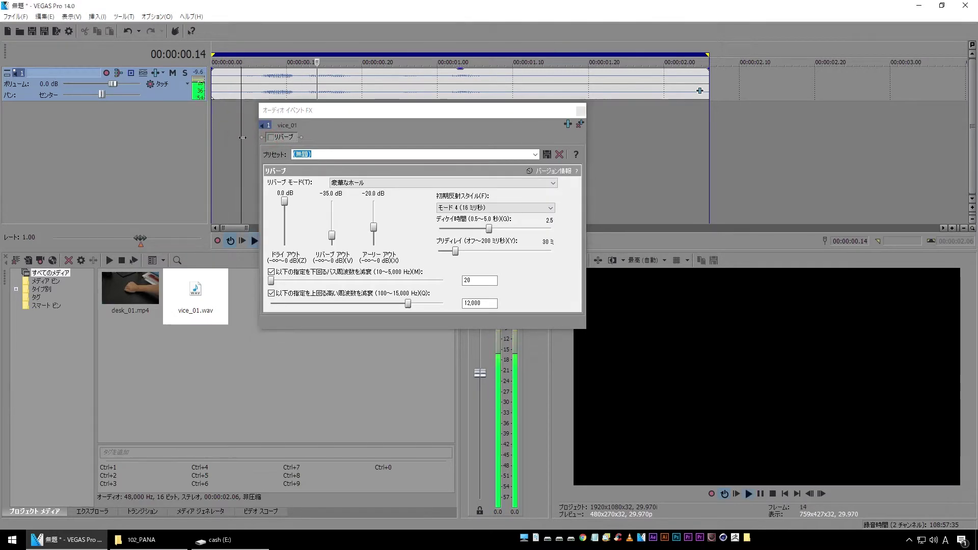
click(272, 138)
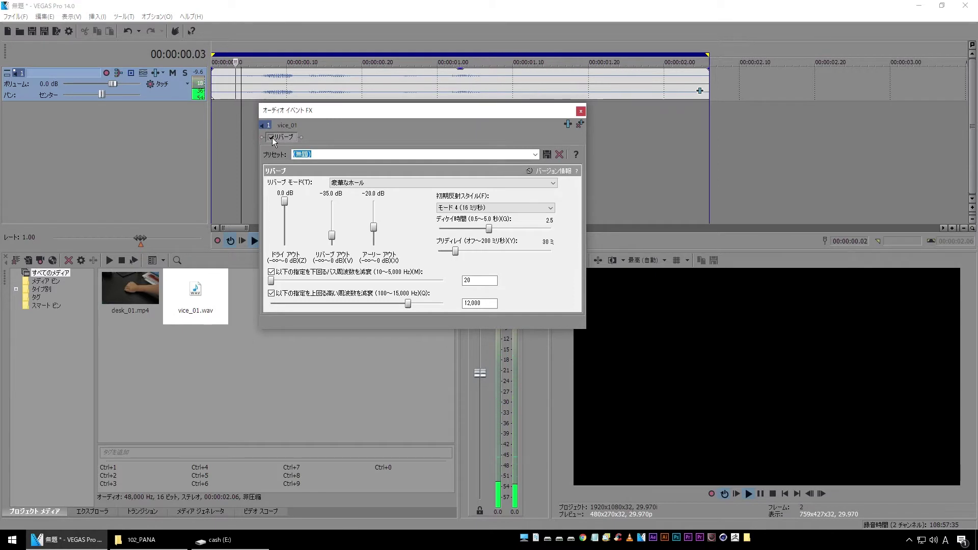
click(235, 128)
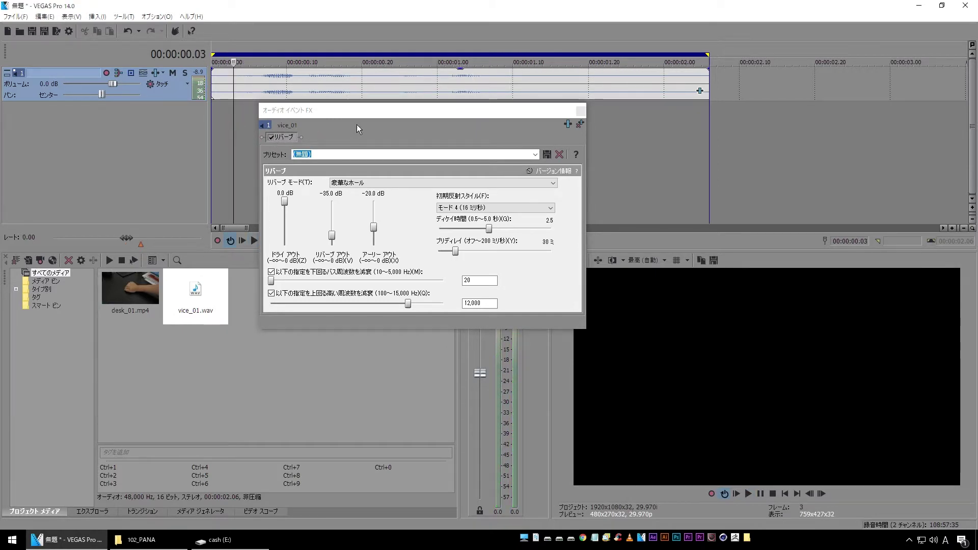
Sweep the リバーブ アウト and アーリー アウト levels up to 0.0 dB and bring both down to -∞
drag(357, 111, 358, 113)
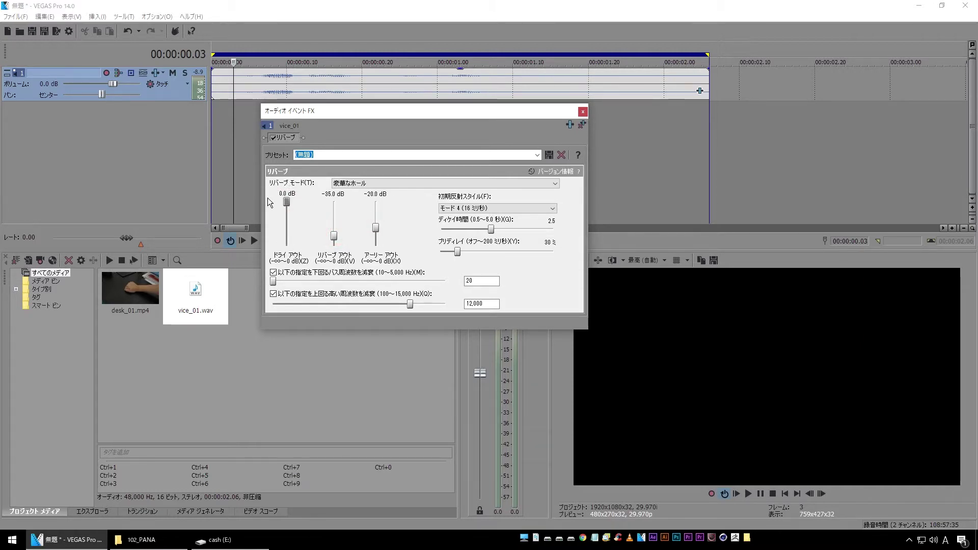
drag(335, 242, 332, 245)
mouse_move(335, 205)
mouse_down()
mouse_move(333, 239)
mouse_move(339, 200)
mouse_up()
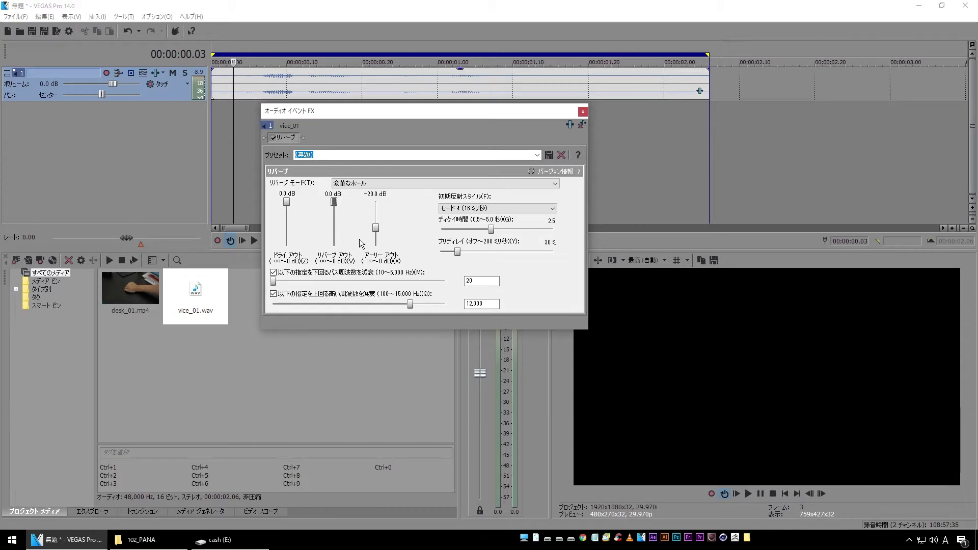
drag(375, 228, 382, 198)
drag(334, 236, 334, 246)
drag(375, 202, 372, 262)
click(334, 247)
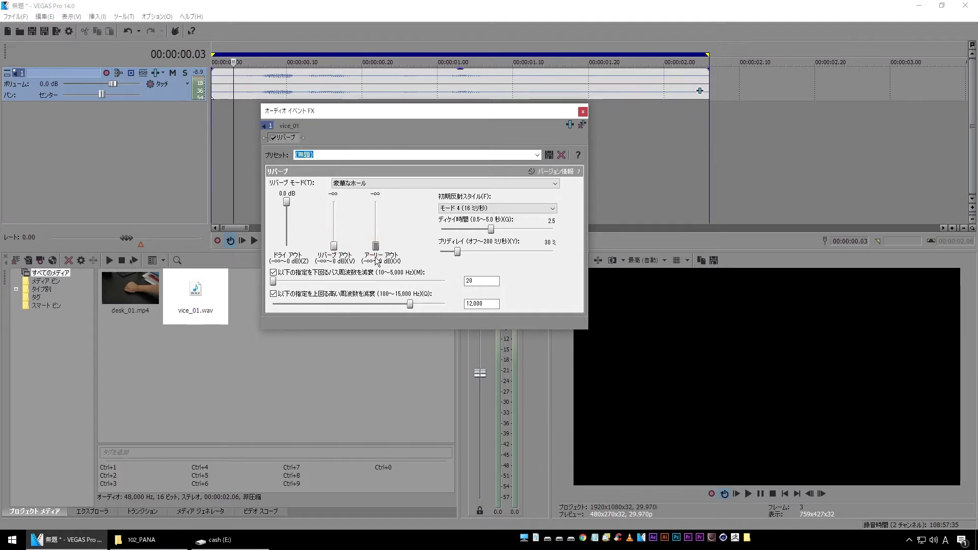
Play the clip with only the ドライ アウト signal audible
click(224, 136)
key(space)
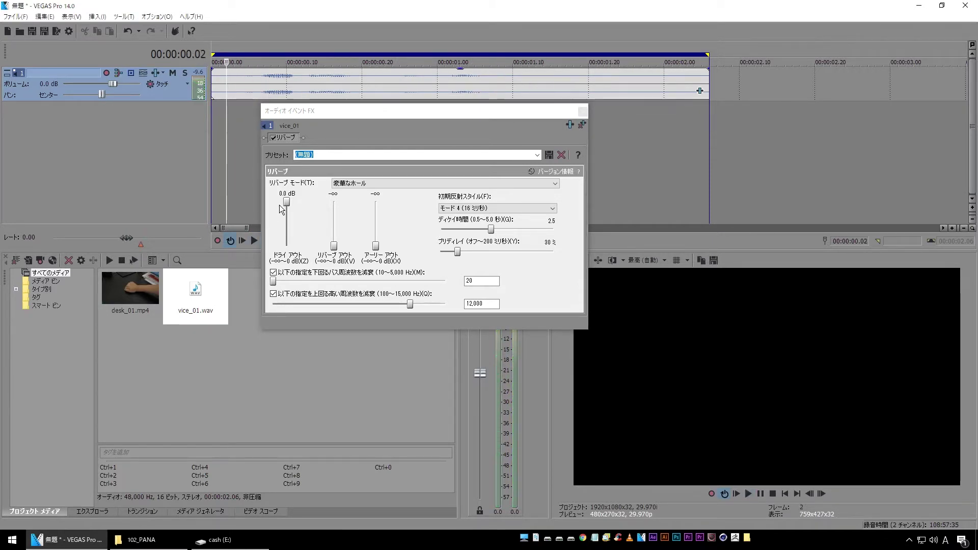
key(space)
Lower ドライ アウト to -∞ and audition リバーブ アウト alone at 0.0 dB
drag(287, 203, 297, 263)
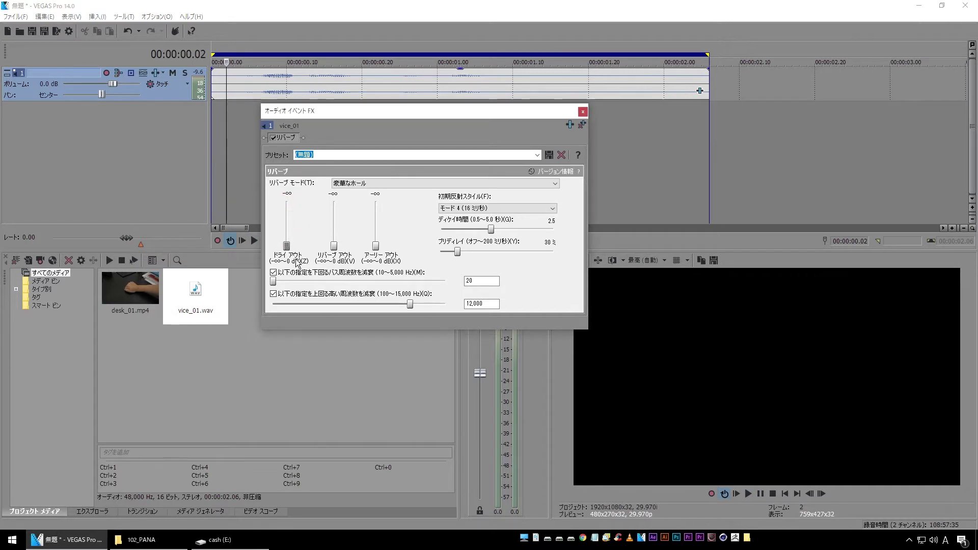
key(space)
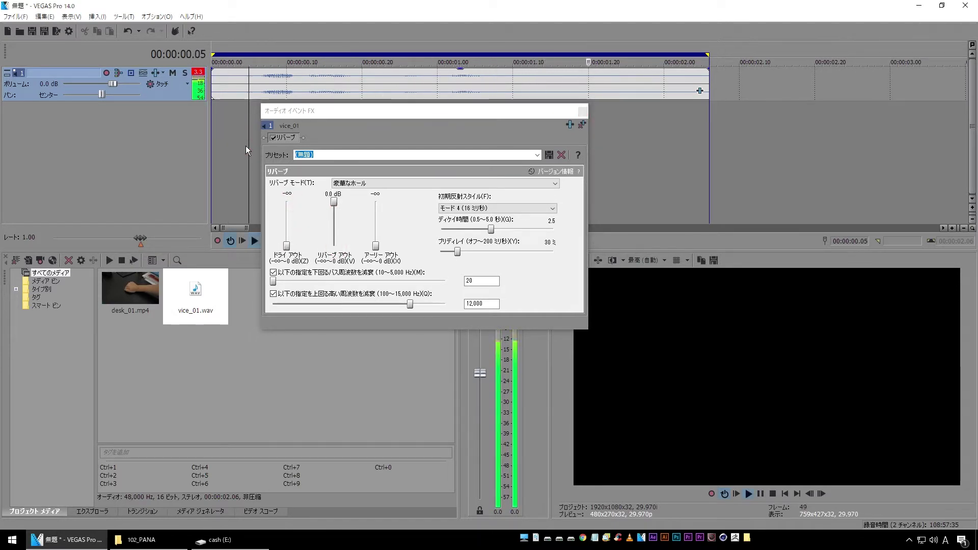
key(space)
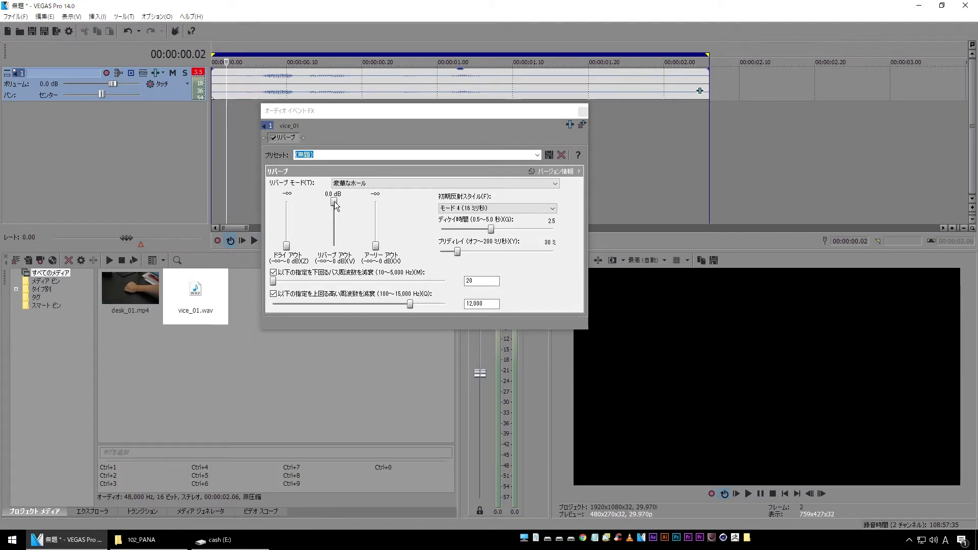
Lower リバーブ アウト to -∞ and audition アーリー アウト alone at 0.0 dB
drag(335, 203, 375, 202)
click(249, 131)
key(space)
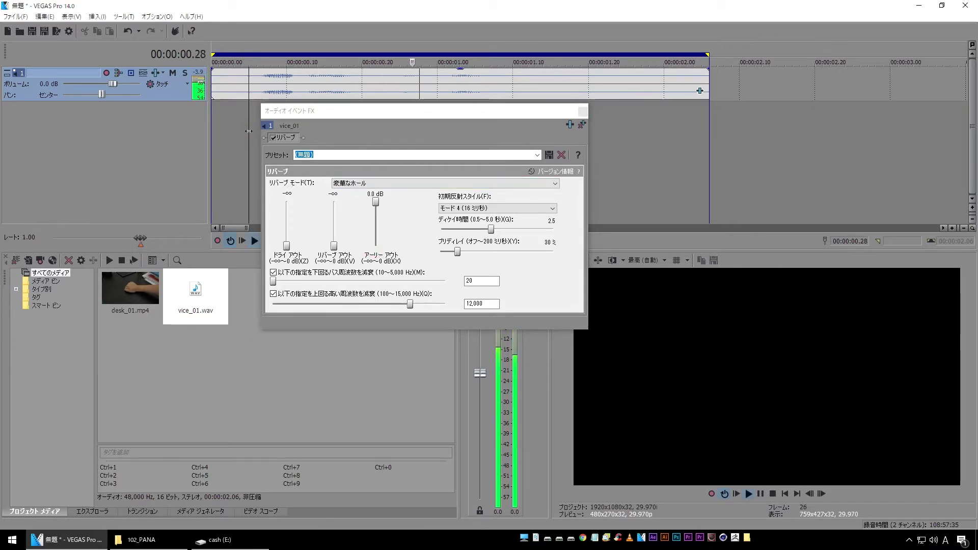
key(space)
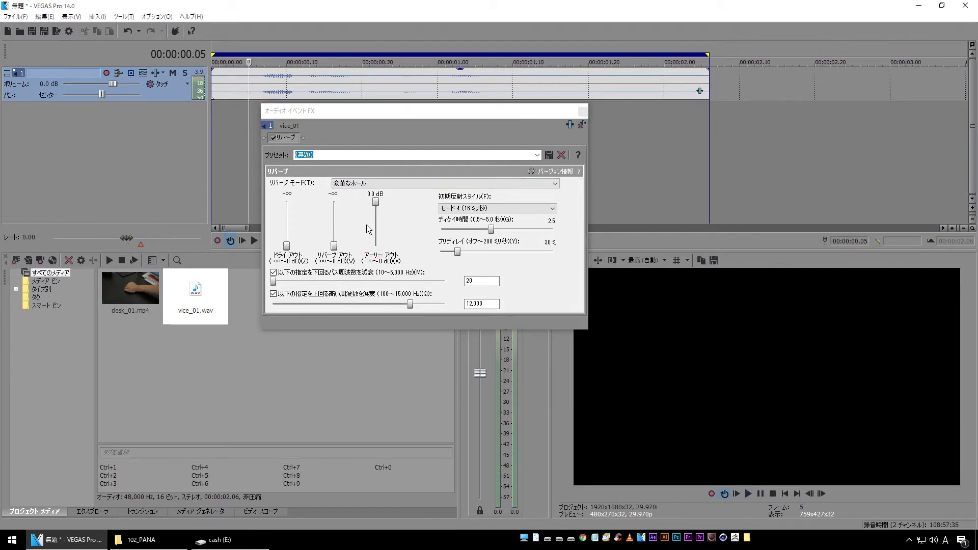
Audition ドライ アウト at -1.2 dB blended with アーリー アウト, first at -13.3 dB and then at 0.0 dB
drag(375, 203, 376, 228)
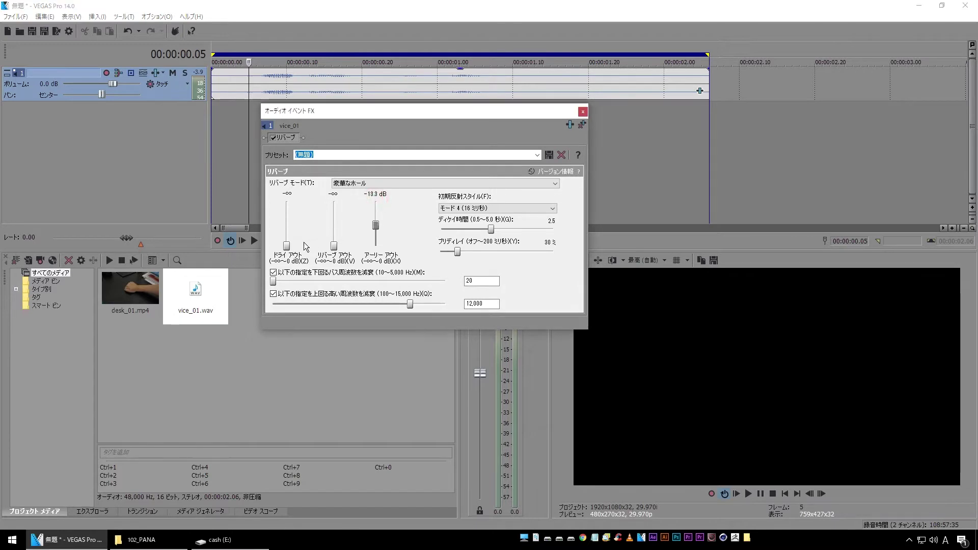
drag(287, 246, 287, 213)
click(234, 137)
key(space)
drag(377, 226, 377, 195)
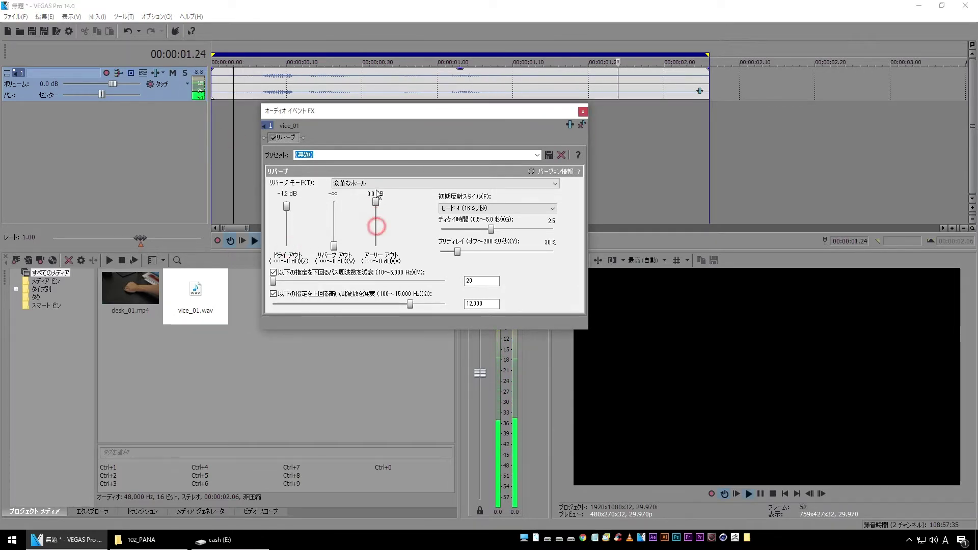
click(249, 139)
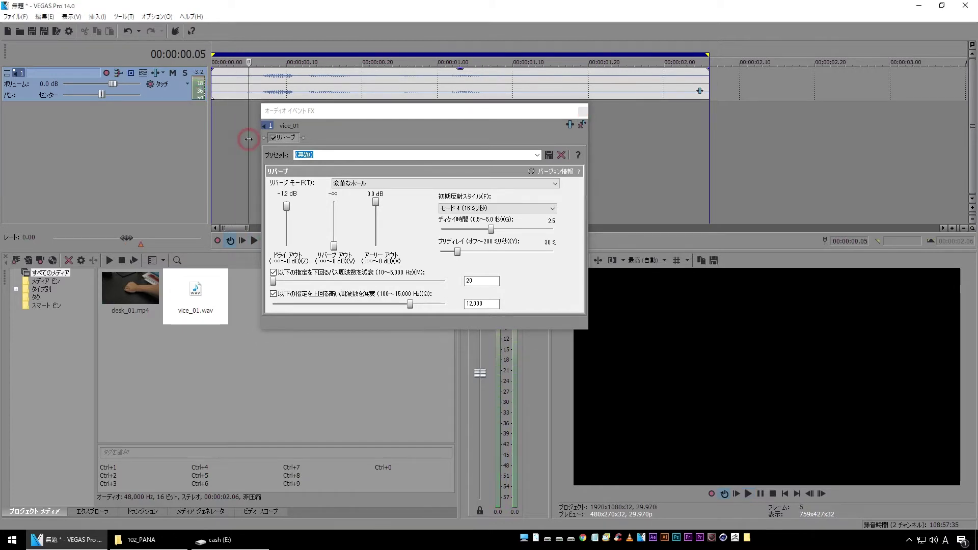
Balance the reverb outputs with ドライ アウト at 0.0 dB, リバーブ アウト at -7.3 dB and アーリー アウト at -11.9 dB
click(286, 211)
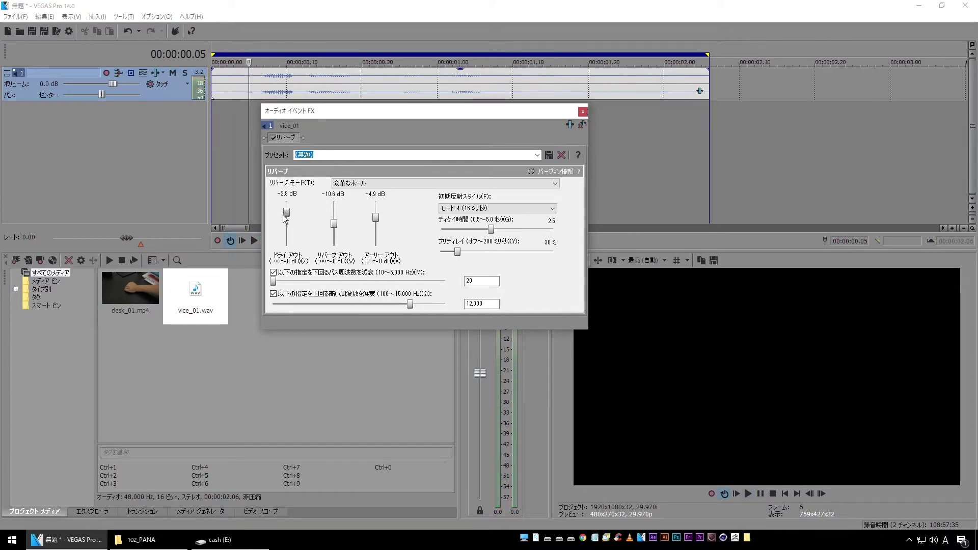
click(285, 215)
drag(289, 215, 377, 222)
drag(287, 217, 286, 202)
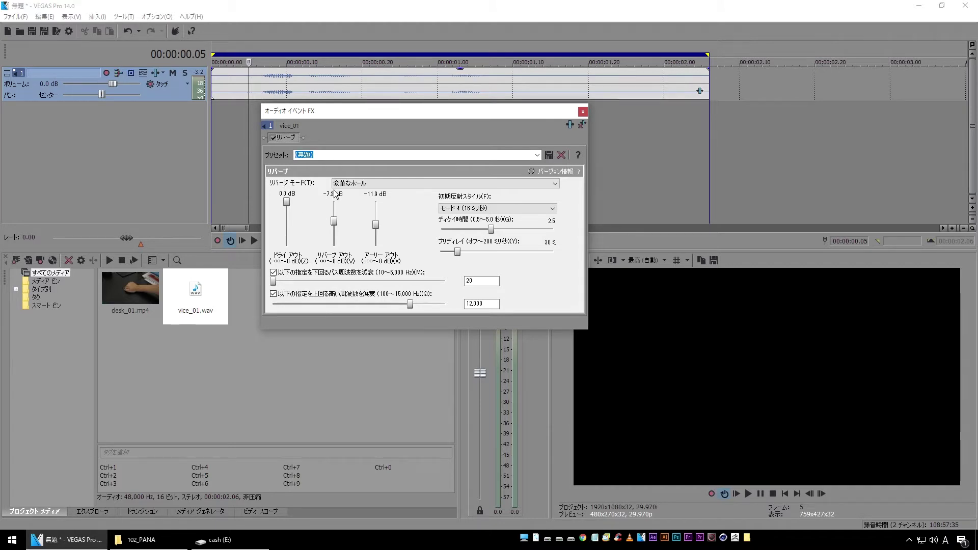
Review the リバーブ モード options, keep 豪華なホール, and play the clip with it
click(403, 185)
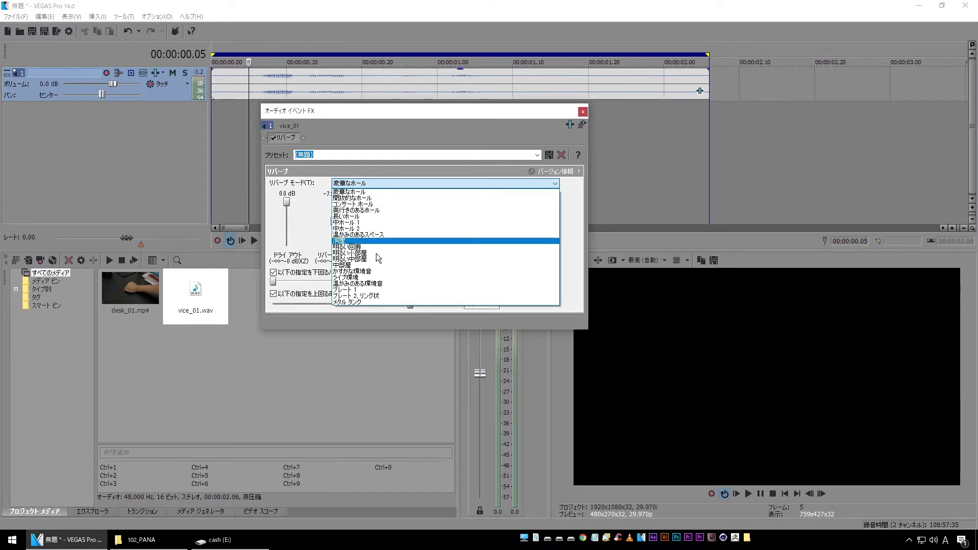
click(389, 191)
click(228, 145)
key(space)
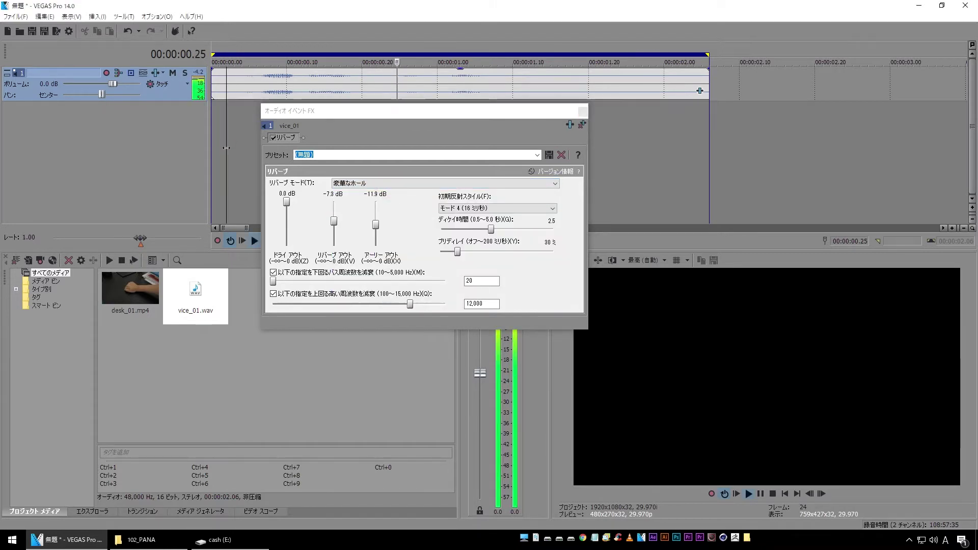
Audition the reverb modes 奥行きのあるホール, 中ホール 1 and 洞窟 during looped playback
click(425, 158)
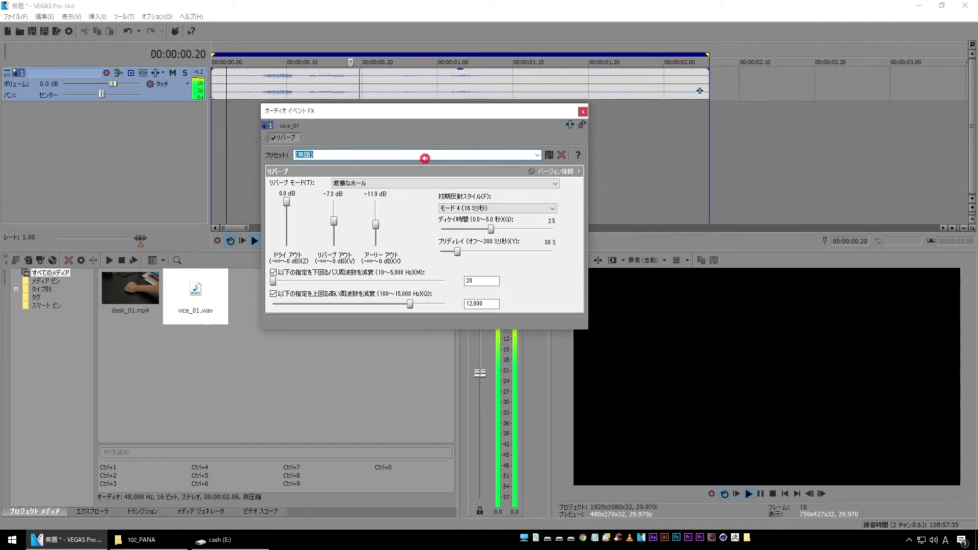
click(389, 183)
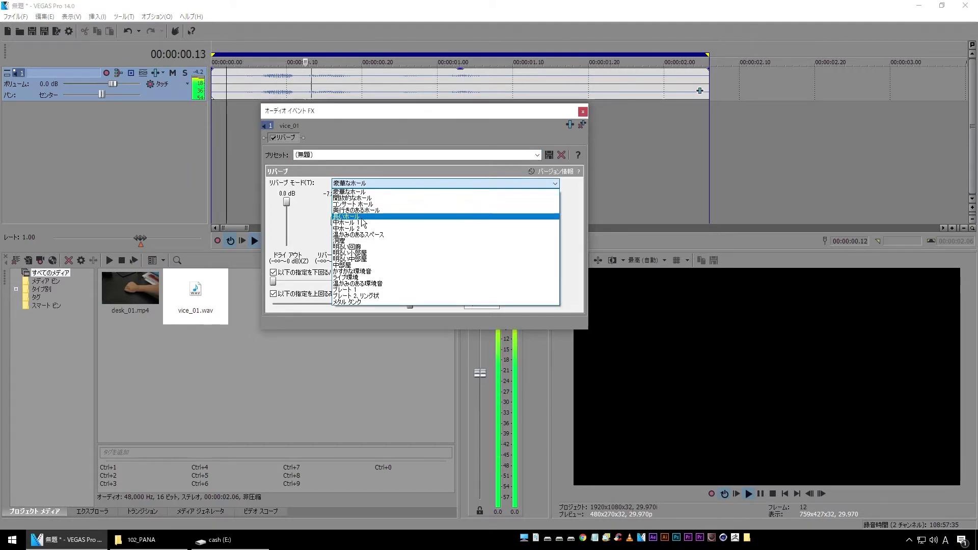
click(376, 210)
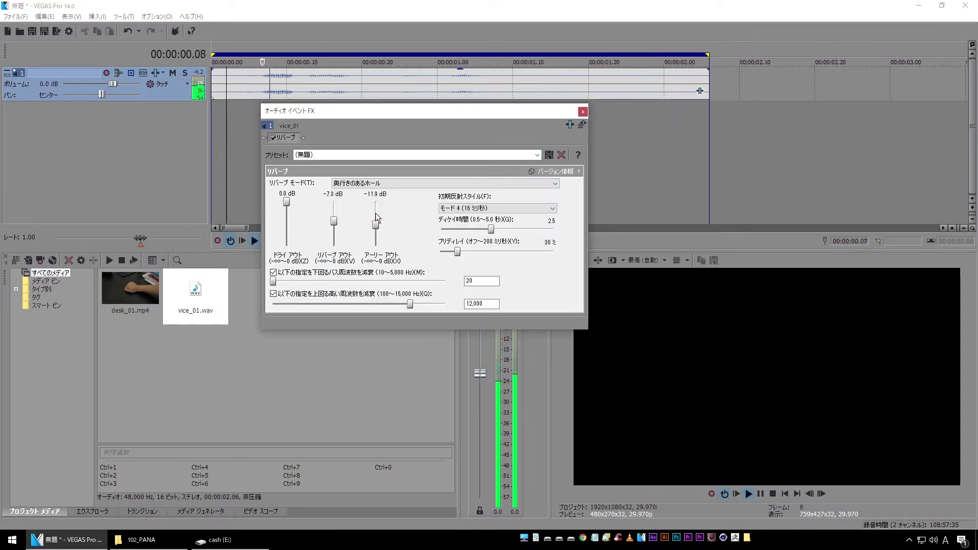
click(392, 184)
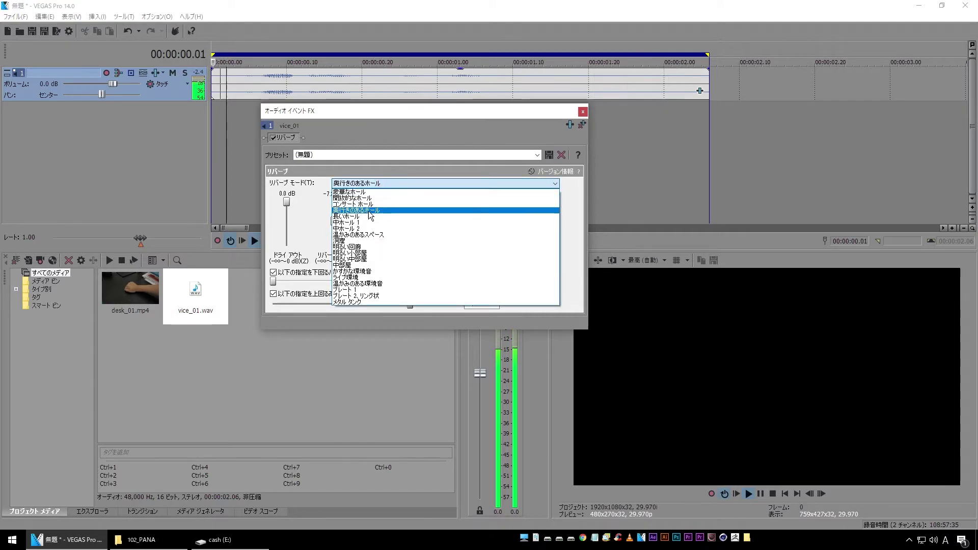
click(360, 224)
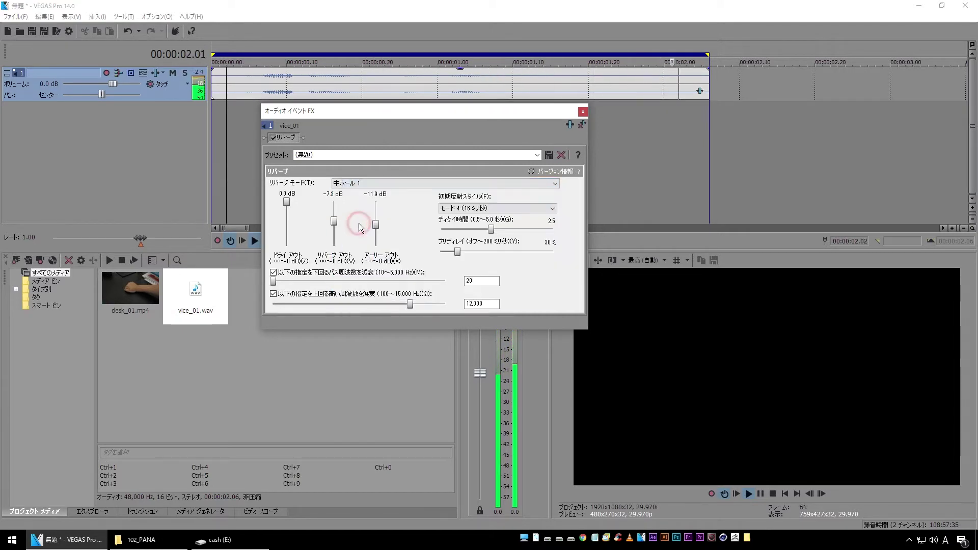
click(392, 183)
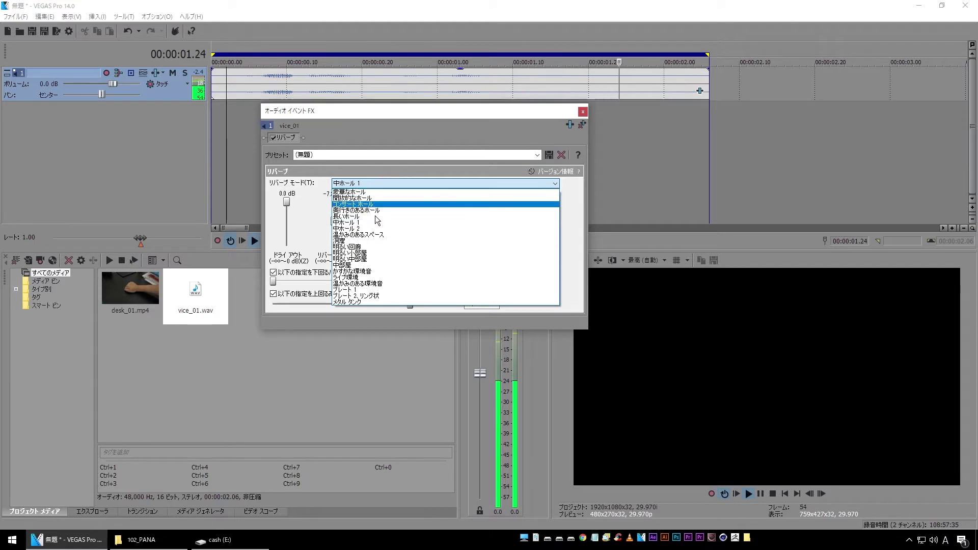
click(370, 242)
Try the 中部屋 reverb mode during playback, then set the mode to ライブ環境
click(390, 186)
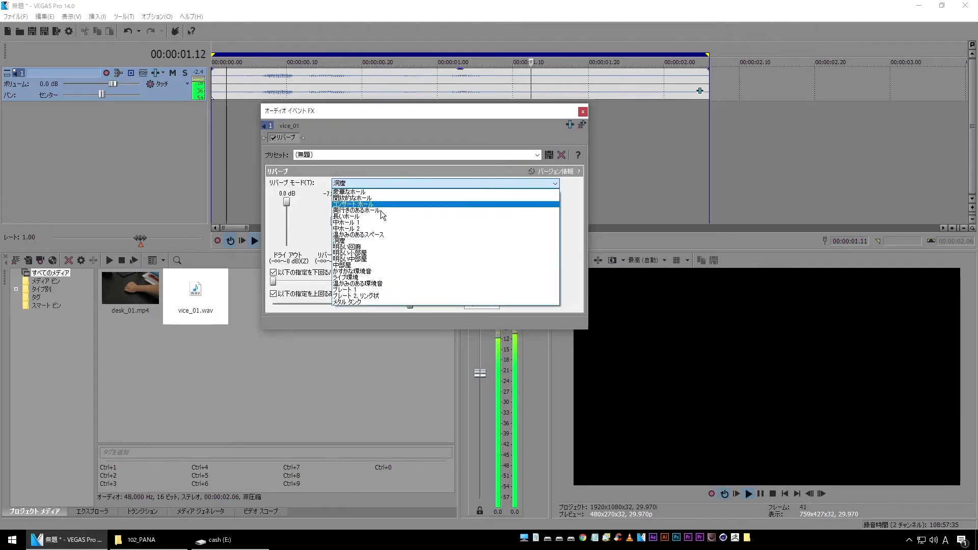
click(361, 266)
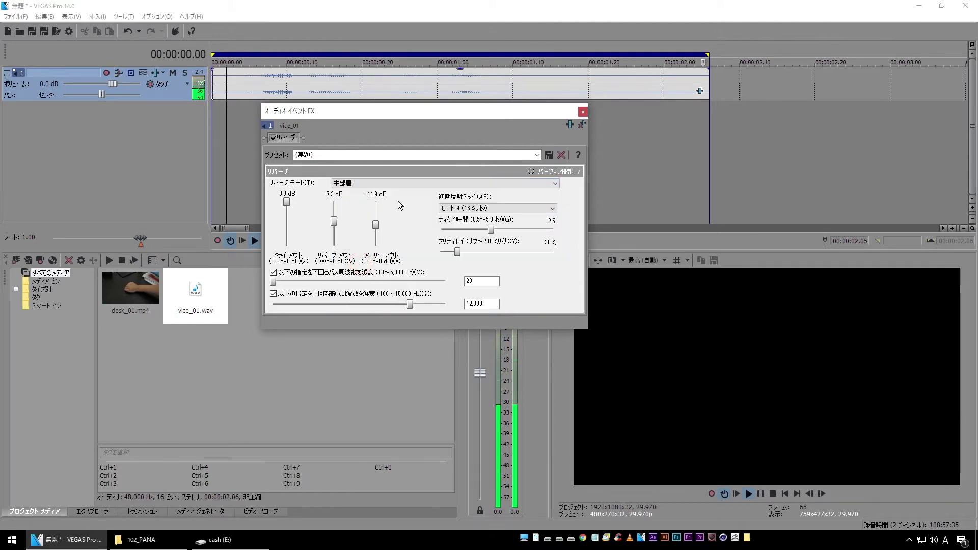
click(424, 185)
click(361, 278)
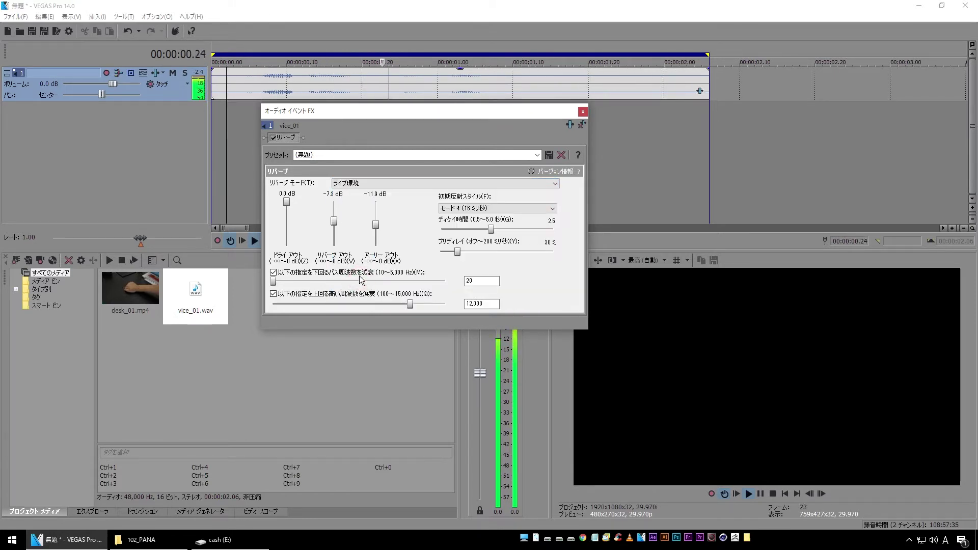
Set the reverb mode to 温かみのある環境音 during looped playback, then stop near the start of the clip
click(417, 184)
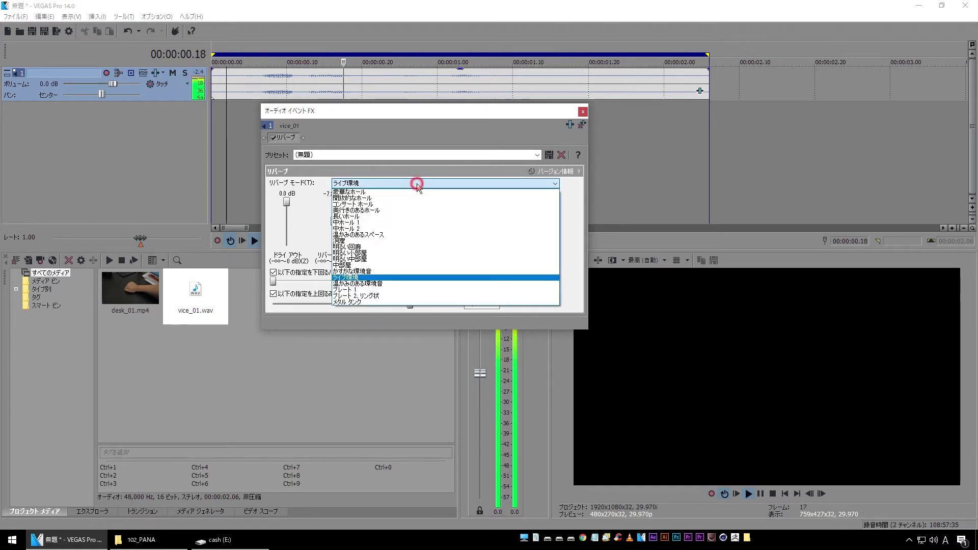
click(365, 285)
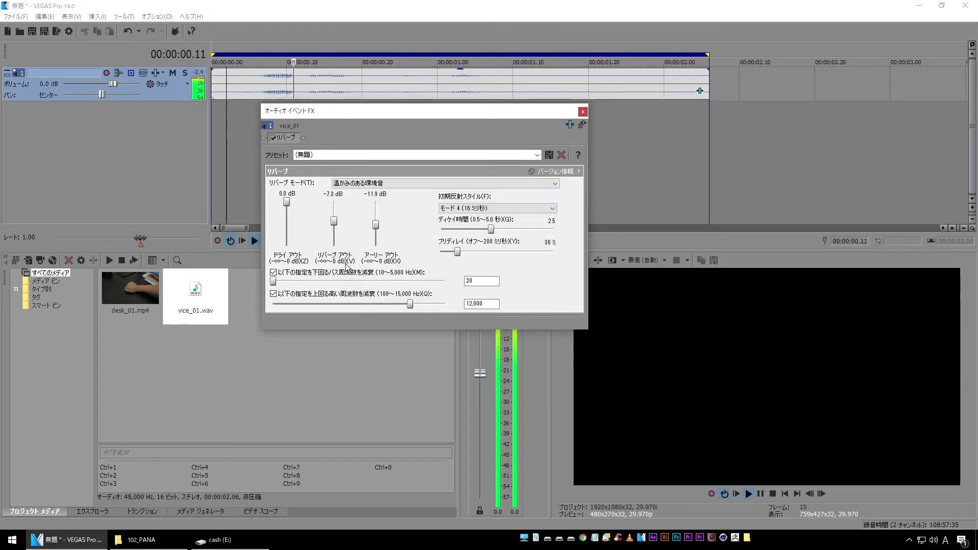
click(246, 123)
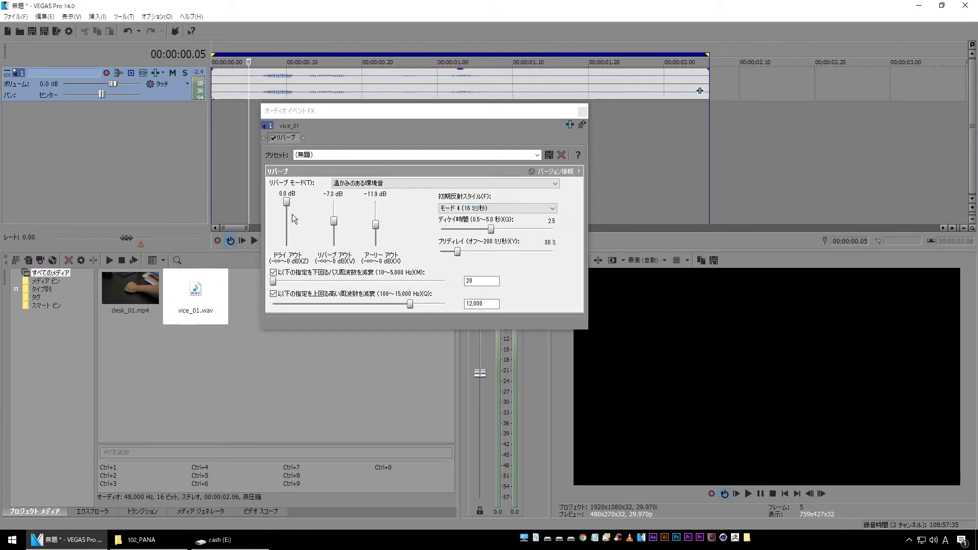
Isolate the early reflections with ドライ アウト and リバーブ アウト at -∞ and アーリー アウト at 0.0 dB, and play the clip
drag(287, 201, 287, 248)
drag(335, 221, 376, 201)
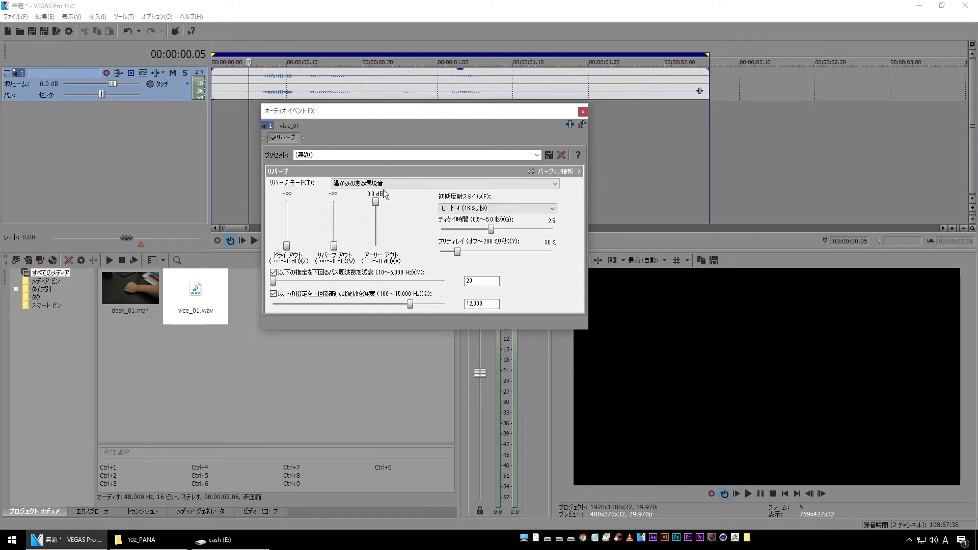
click(230, 127)
key(space)
Set 初期反射スタイル to モード 7 (8 ミリ秒、パン右) and move the effect window clear of the master level meters
click(524, 208)
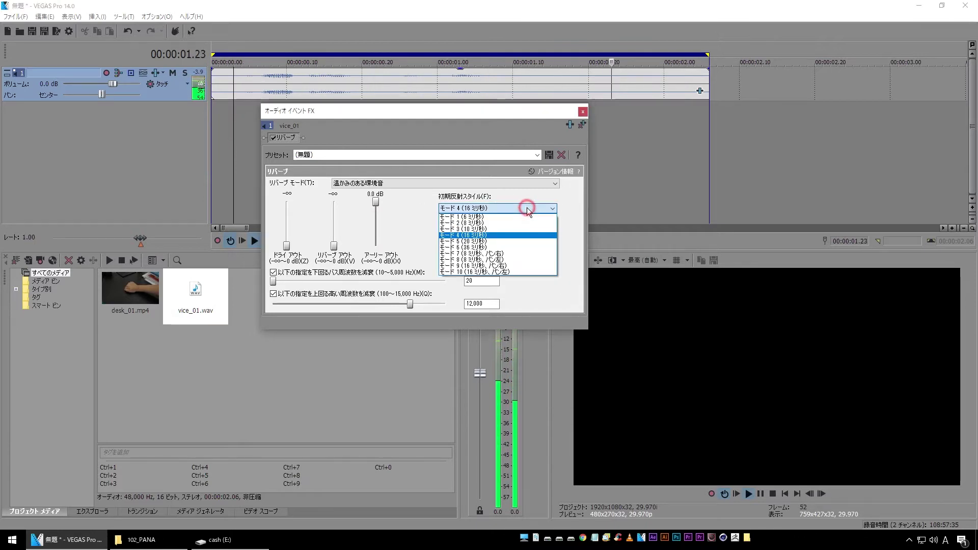
click(532, 253)
drag(490, 115, 358, 118)
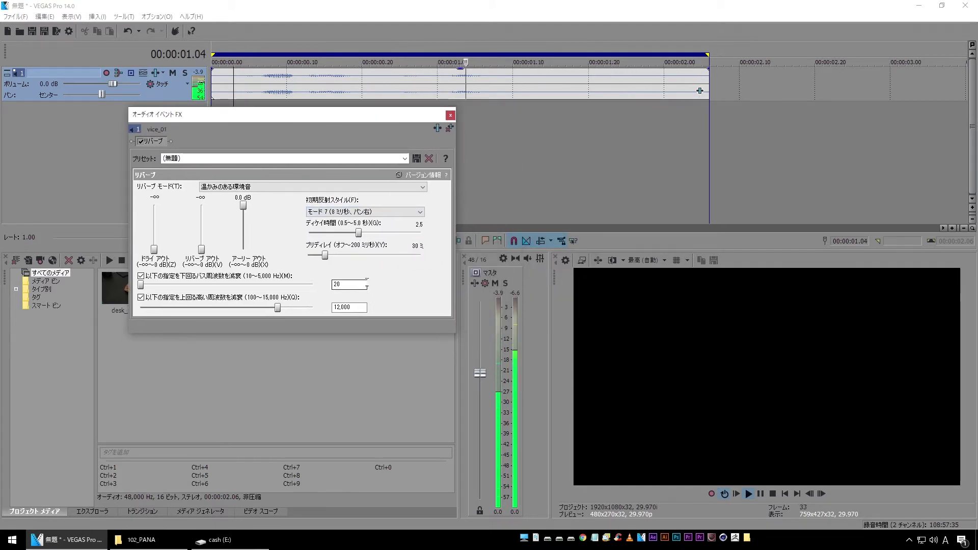
Audition the early reflection styles モード 8 (8 ミリ秒、パン左) and モード 1 (6 ミリ秒) during looped playback
click(394, 212)
click(377, 264)
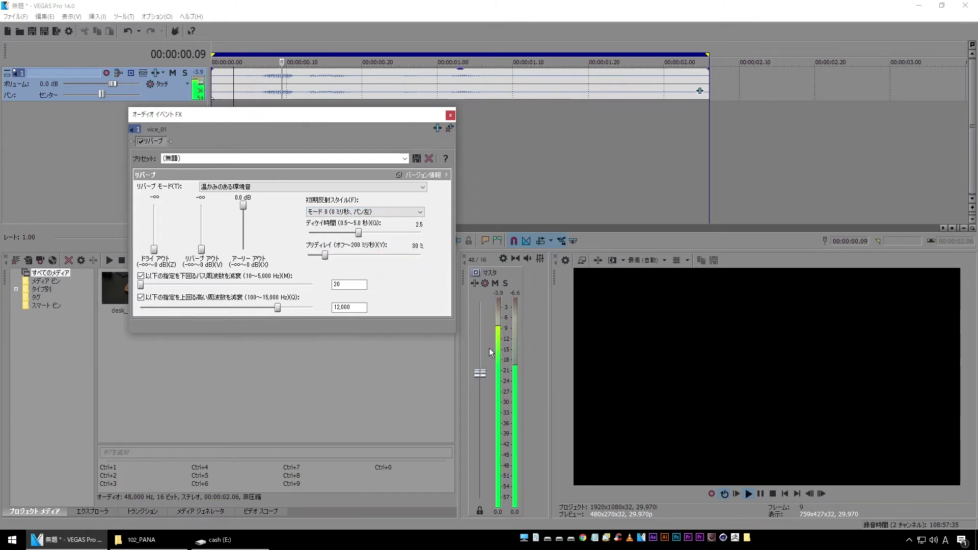
click(364, 212)
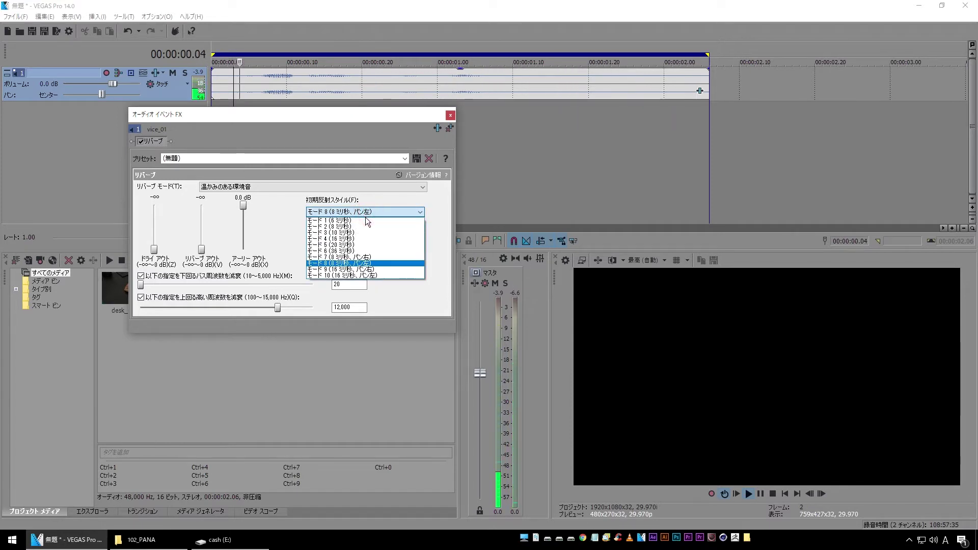
click(364, 222)
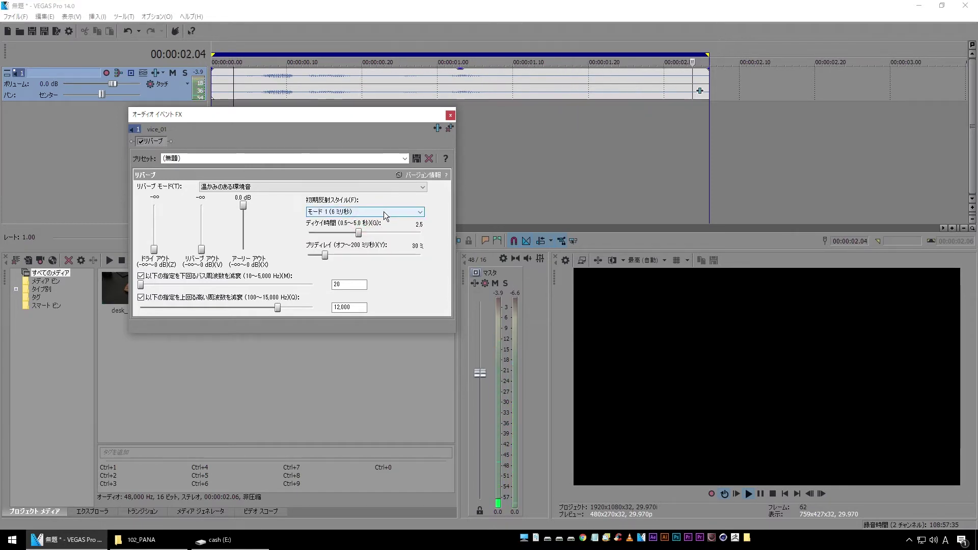
Switch 初期反射スタイル back to モード 7 (8 ミリ秒、パン右), move the effect window off the media list, and stop playback
click(384, 212)
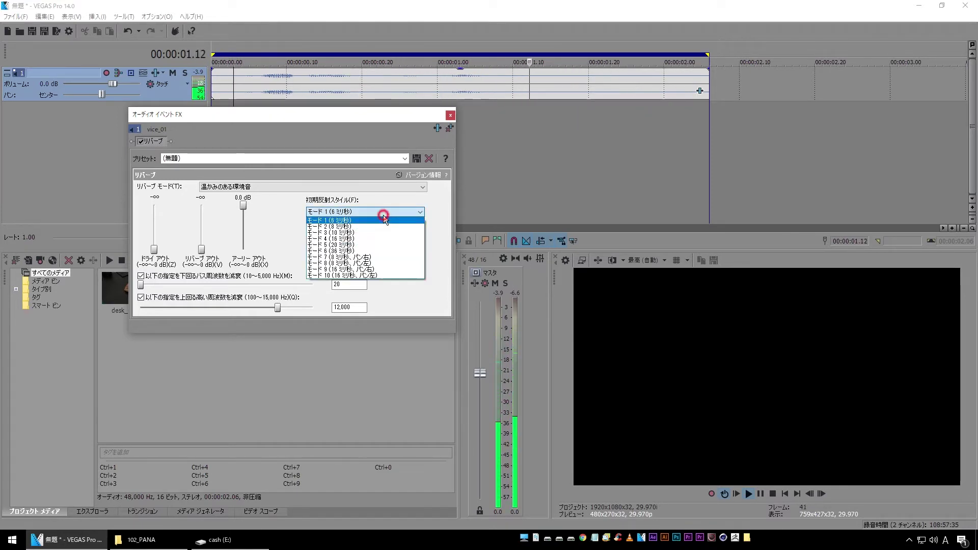
click(368, 258)
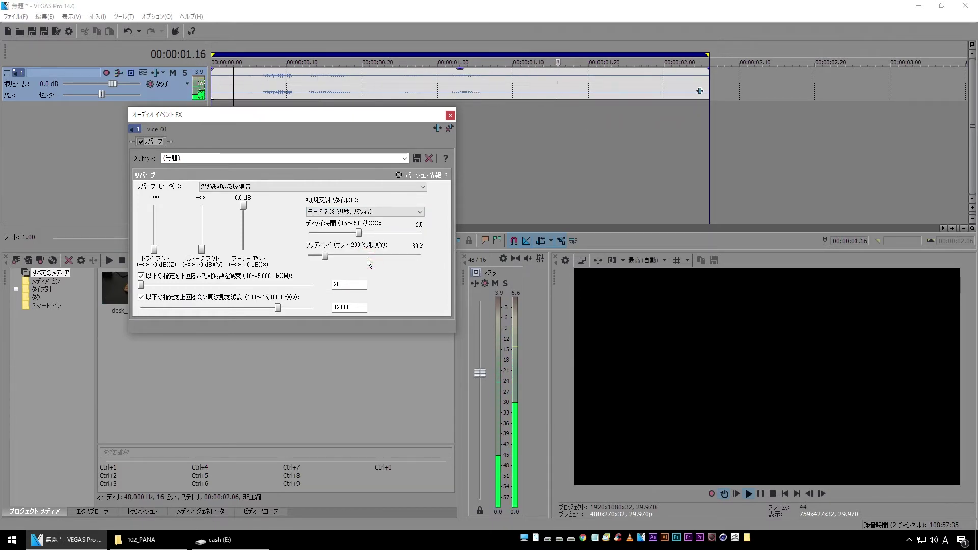
drag(237, 115, 344, 153)
click(252, 120)
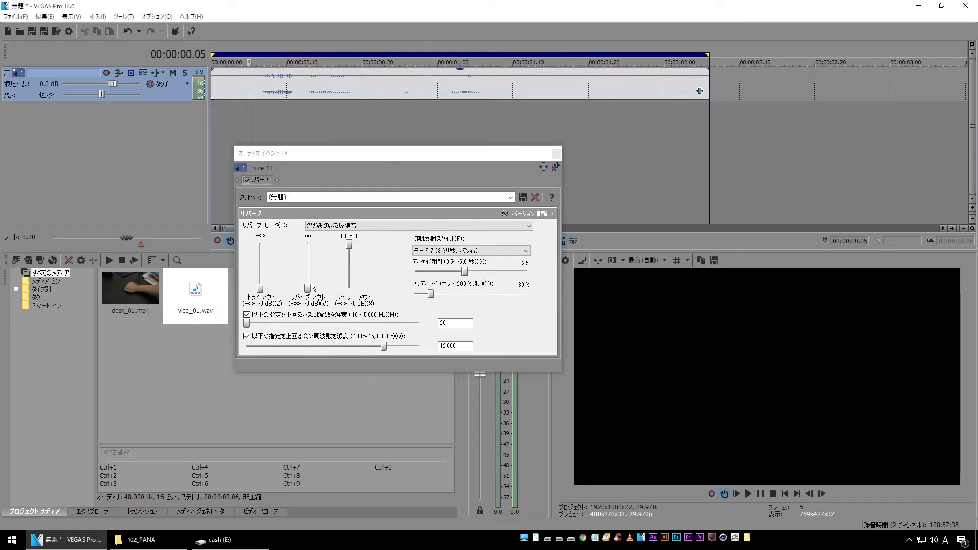
Set リバーブ アウト to -5.1 dB and ドライ アウト to 0.0 dB, and play the voice from two points of the clip
drag(307, 288, 308, 261)
drag(260, 289, 260, 242)
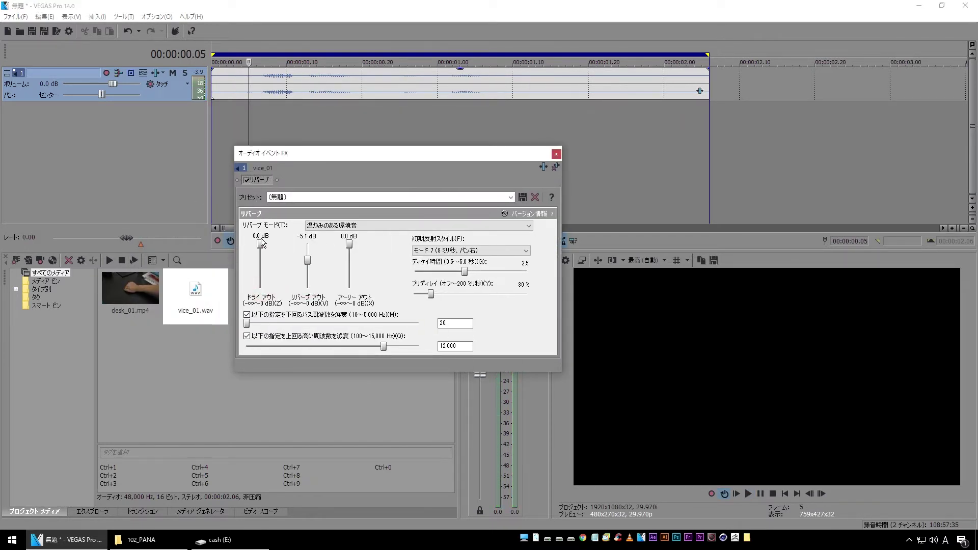
click(257, 113)
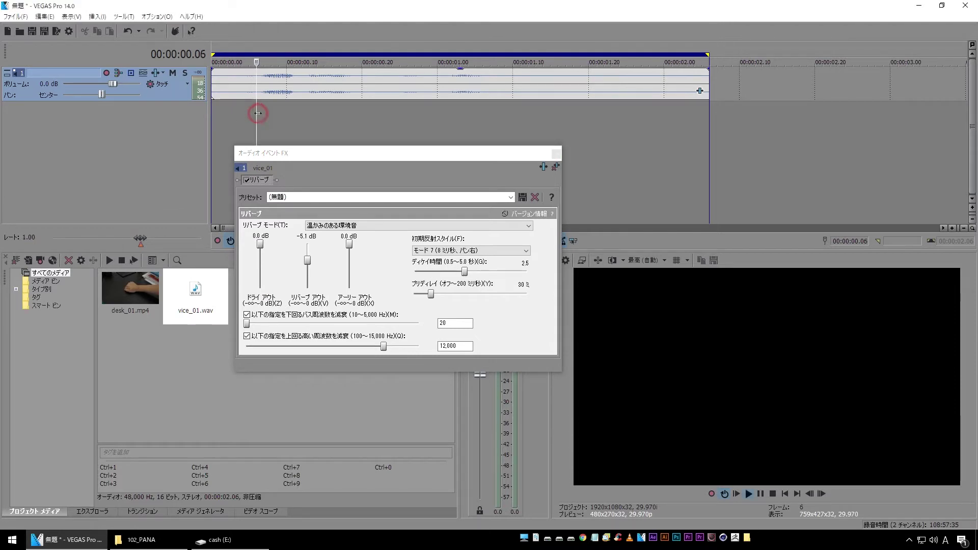
key(space)
key(space)
click(328, 115)
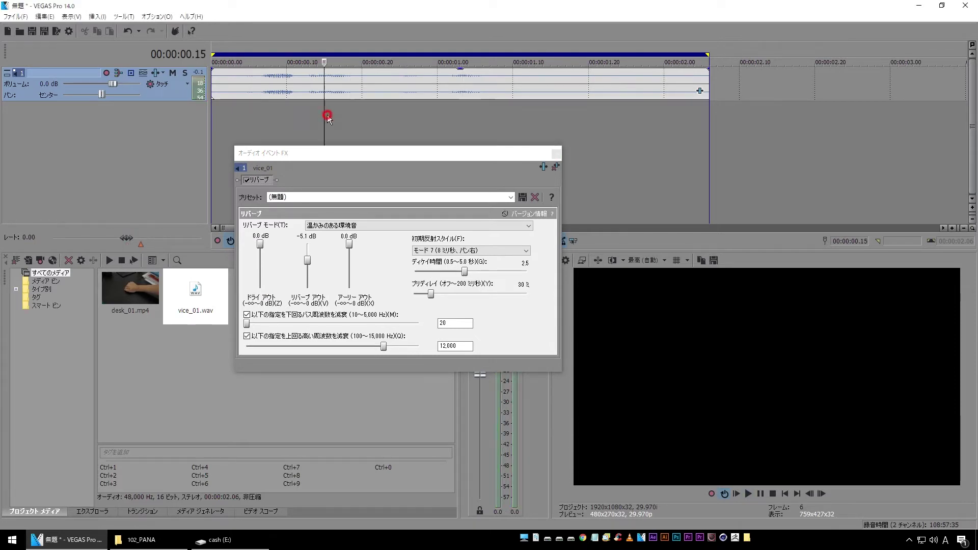
key(space)
key(space)
Try ディケイ時間 at its 0.5 second minimum and its 5.0 second maximum, playing the clip with each
drag(464, 273, 375, 274)
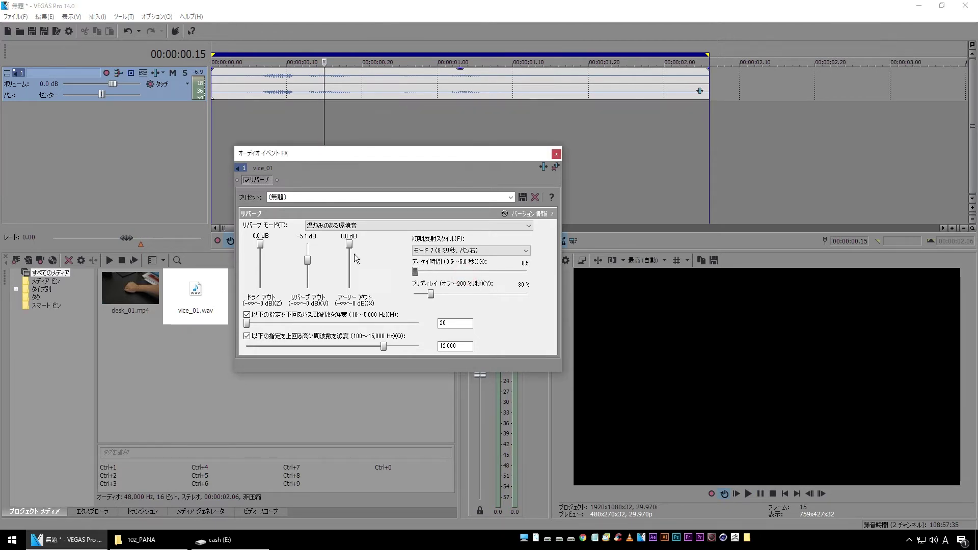
click(253, 119)
key(space)
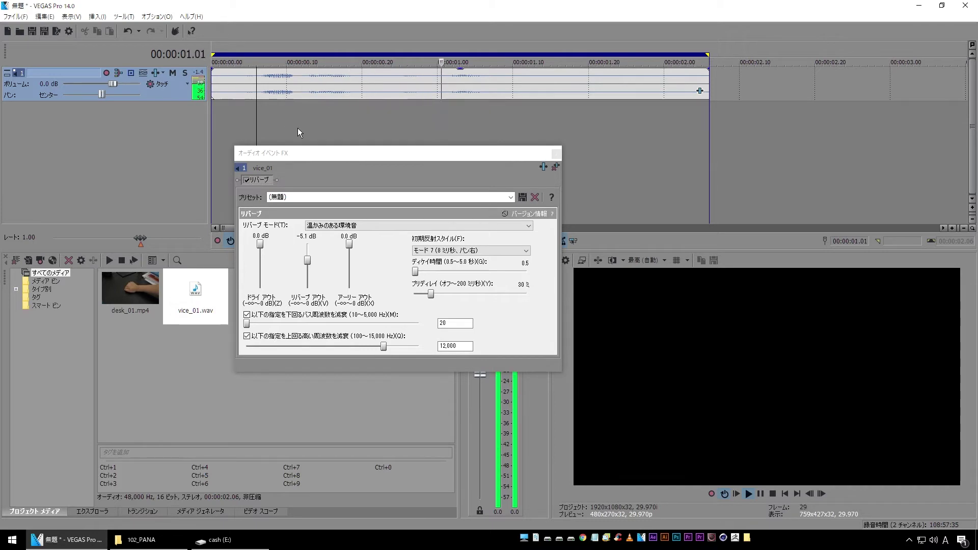
click(415, 272)
drag(415, 271, 527, 271)
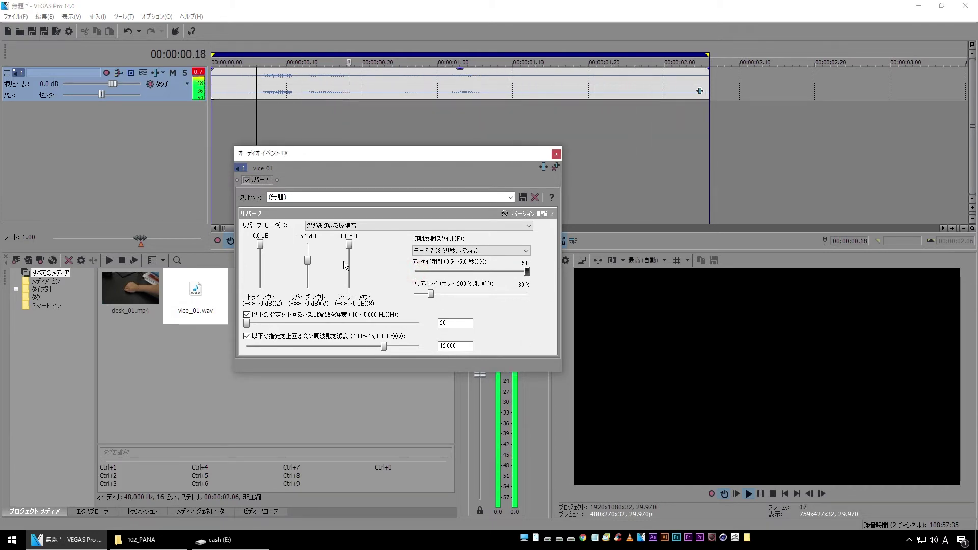
click(239, 122)
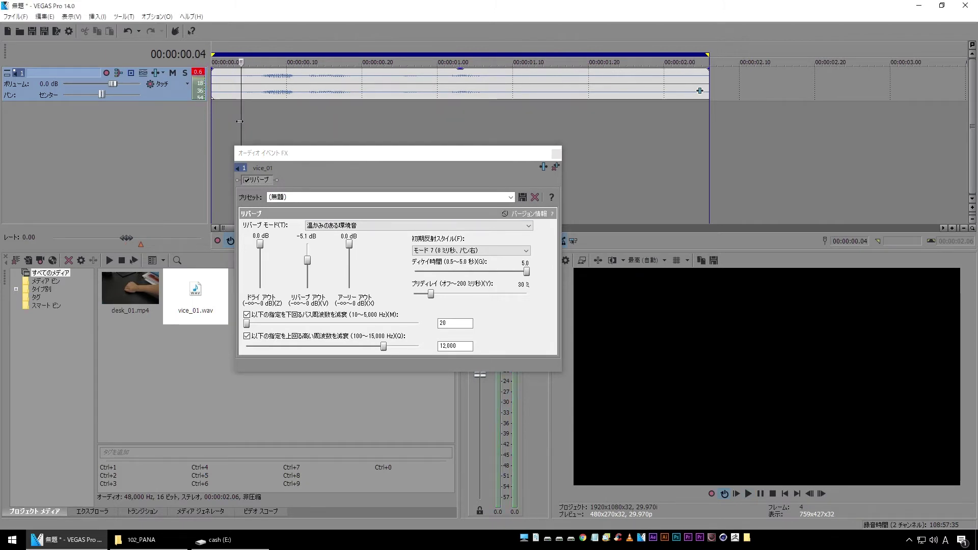
Play the clip with ディケイ時間 at 2.5 seconds, then shorten it to 1.1 seconds and listen again
drag(527, 272, 467, 281)
click(257, 127)
key(space)
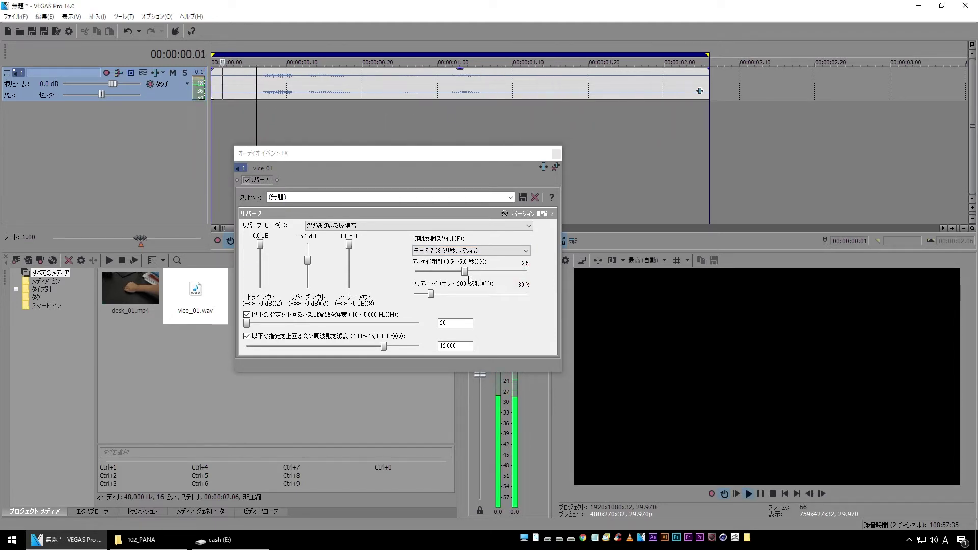
drag(465, 275, 430, 279)
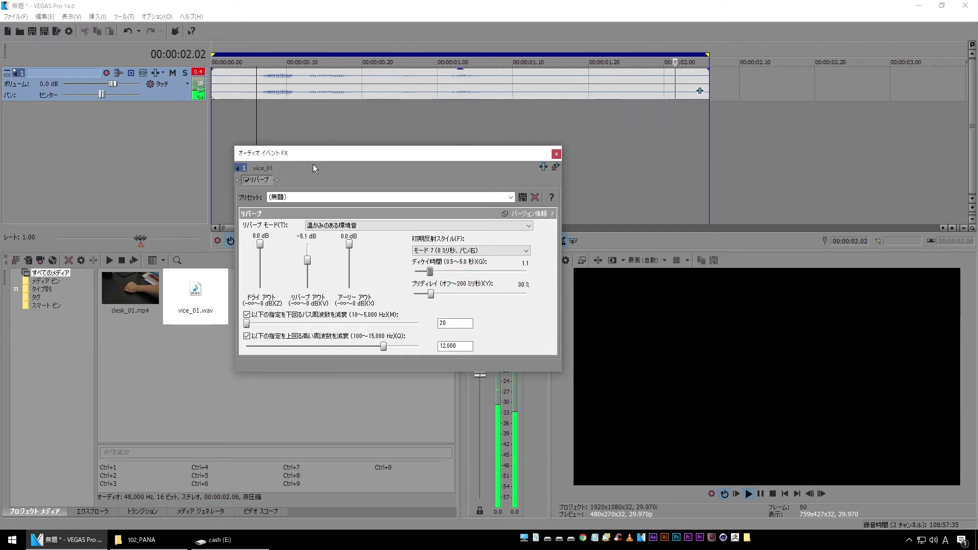
click(275, 115)
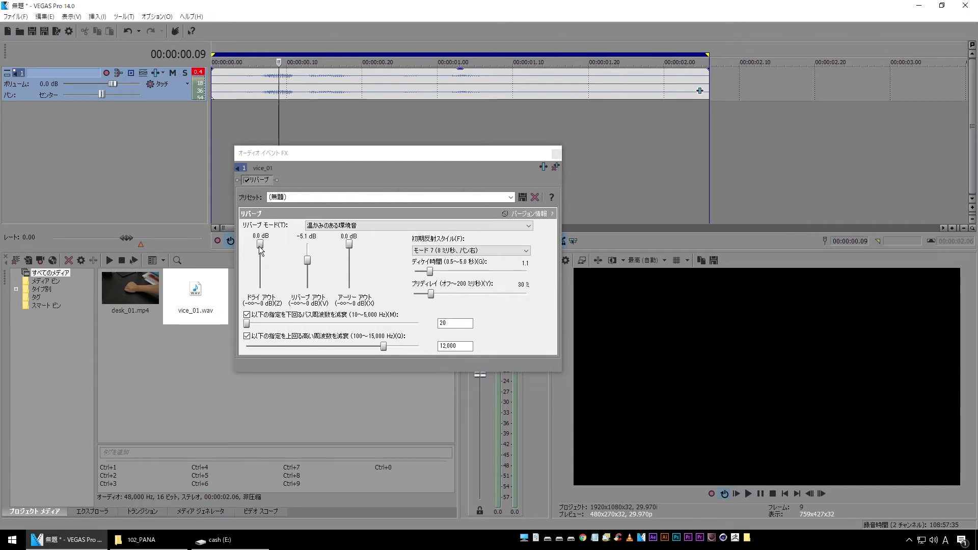
click(253, 121)
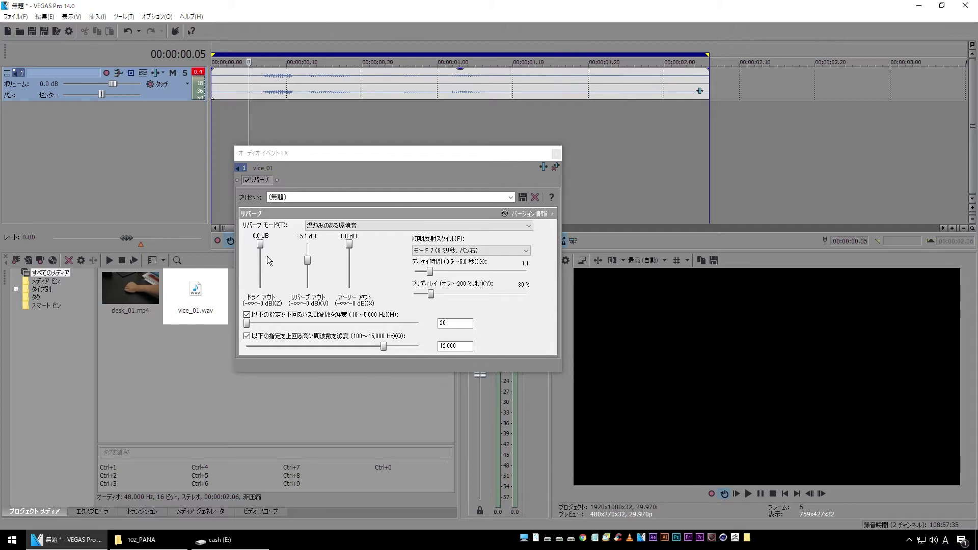
Try the reverb with プリディレイ set to オフ and play the clip
drag(431, 294, 368, 295)
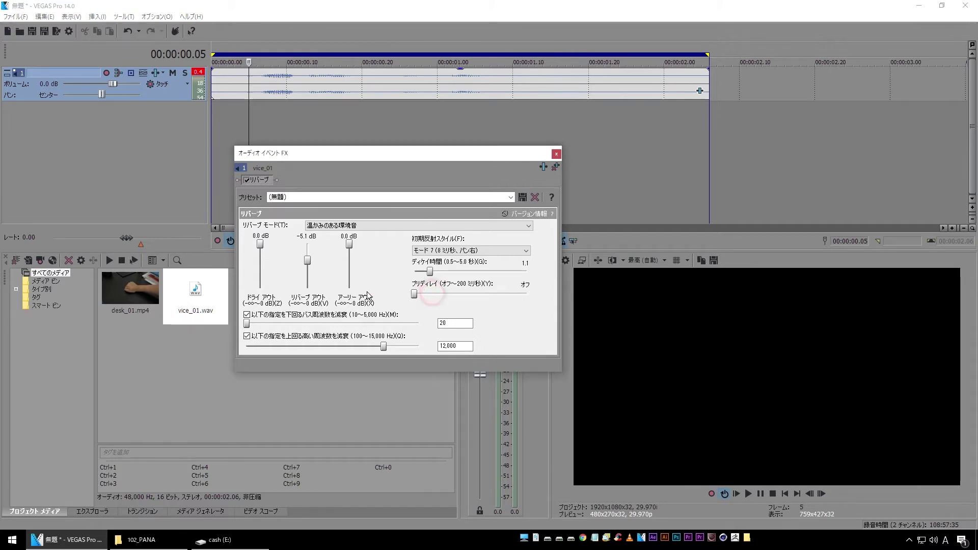
click(255, 117)
key(space)
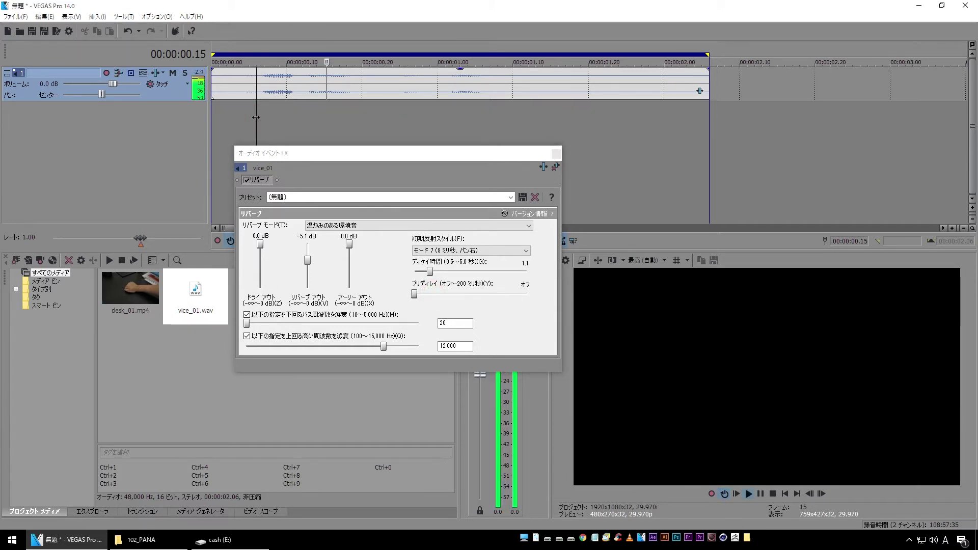
key(space)
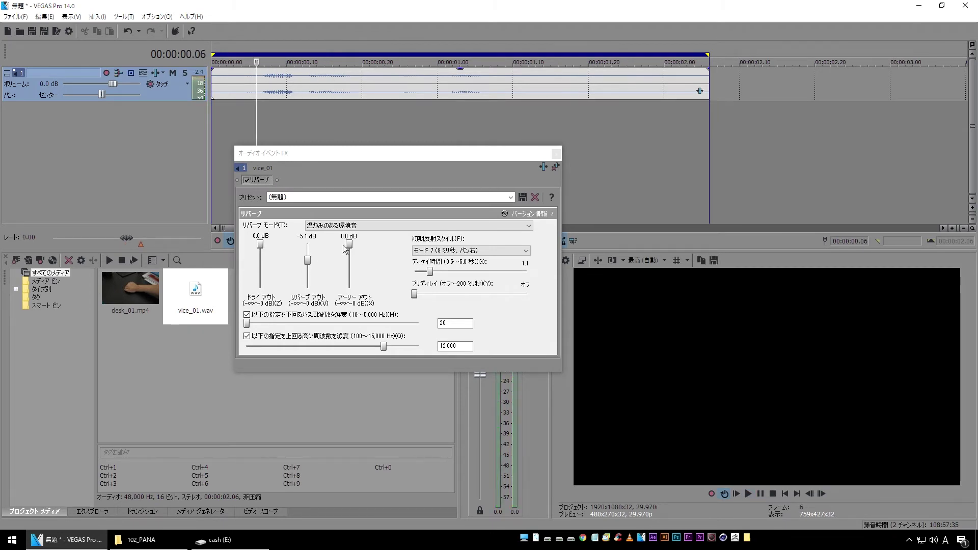
Try プリディレイ at its maximum of 200 ミリ秒 and play the clip repeatedly from near its start
drag(415, 298, 527, 295)
click(262, 114)
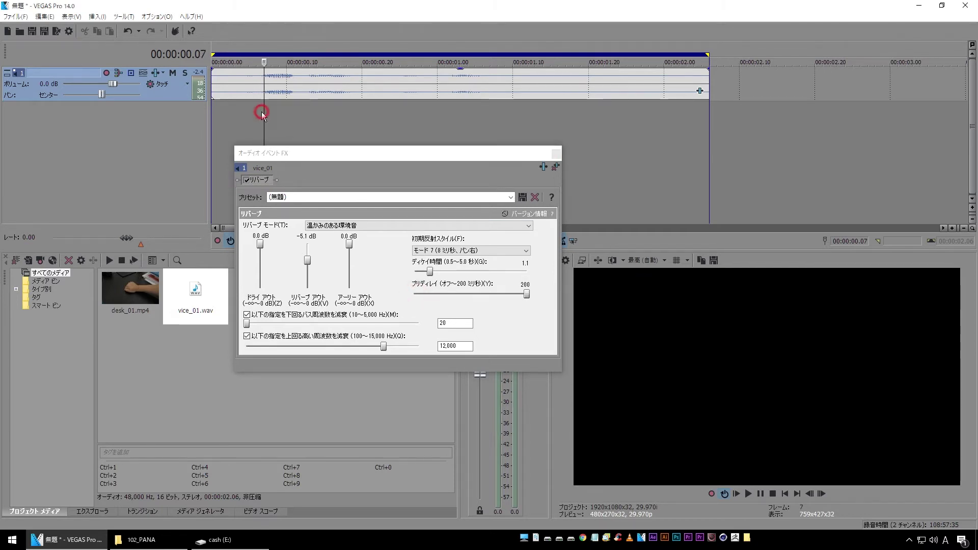
key(space)
key(space)
key(space)
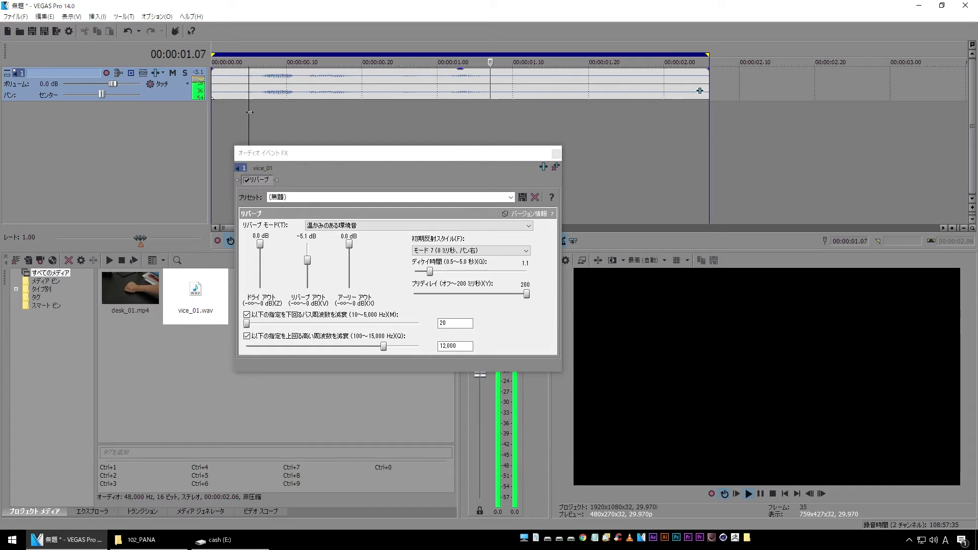
key(space)
click(259, 109)
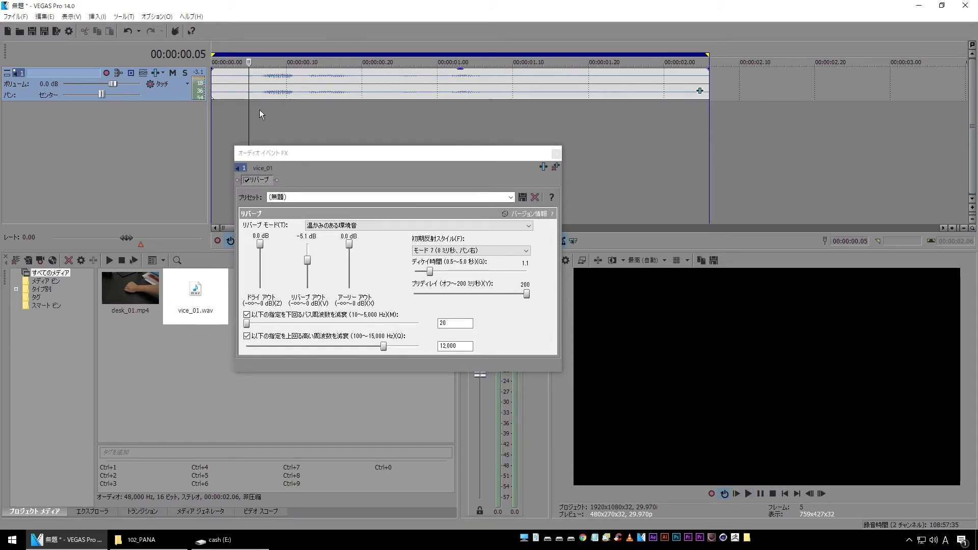
key(space)
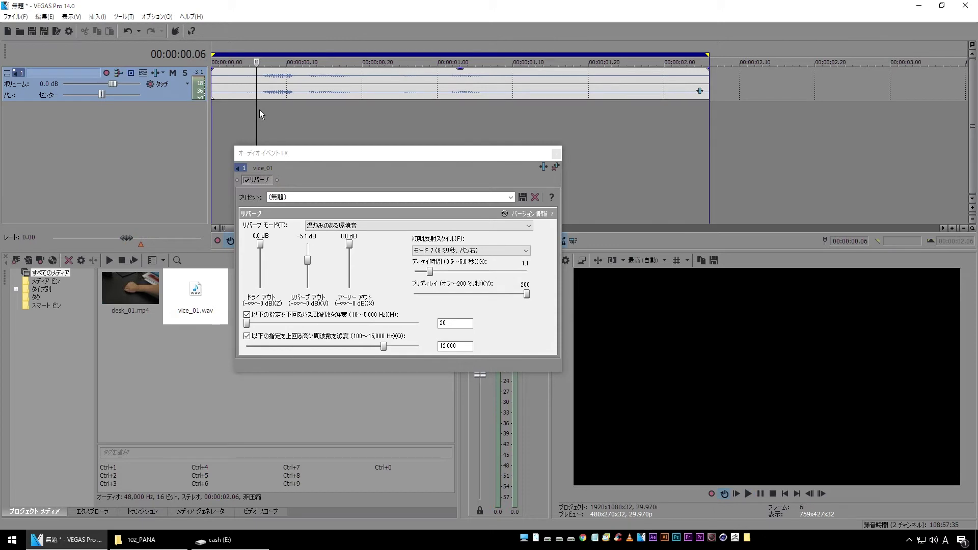
Set プリディレイ to 38 ミリ秒 and play the clip from near its start
drag(527, 295, 441, 296)
click(248, 131)
key(space)
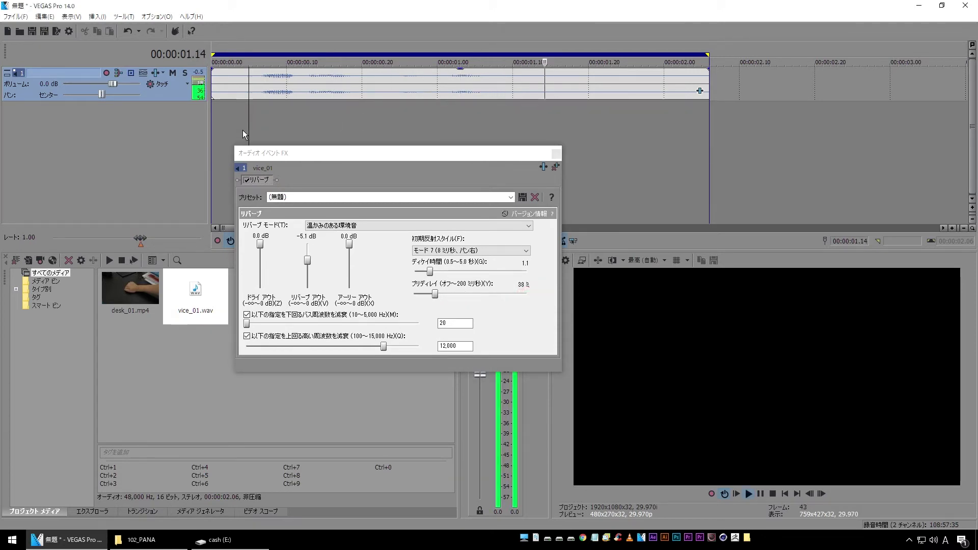
key(space)
Lower ドライ アウト to -∞ and play only the reverberated sound, then raise リバーブ アウト to -2.4 dB
click(262, 245)
drag(262, 247, 257, 321)
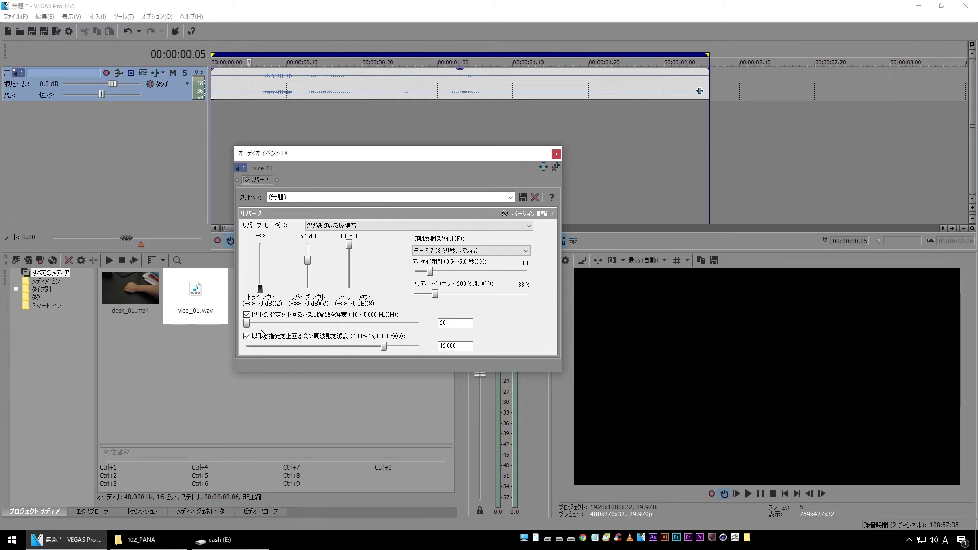
click(254, 119)
key(space)
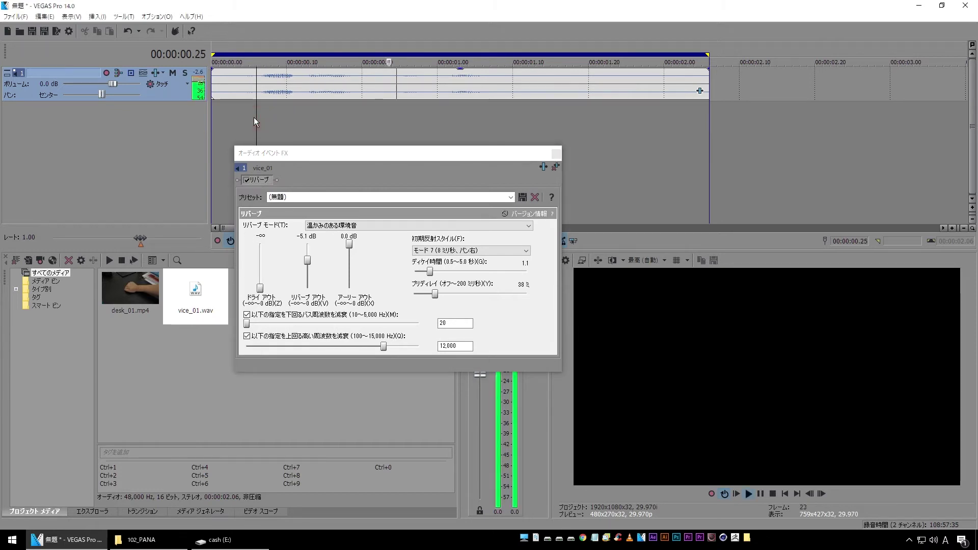
key(space)
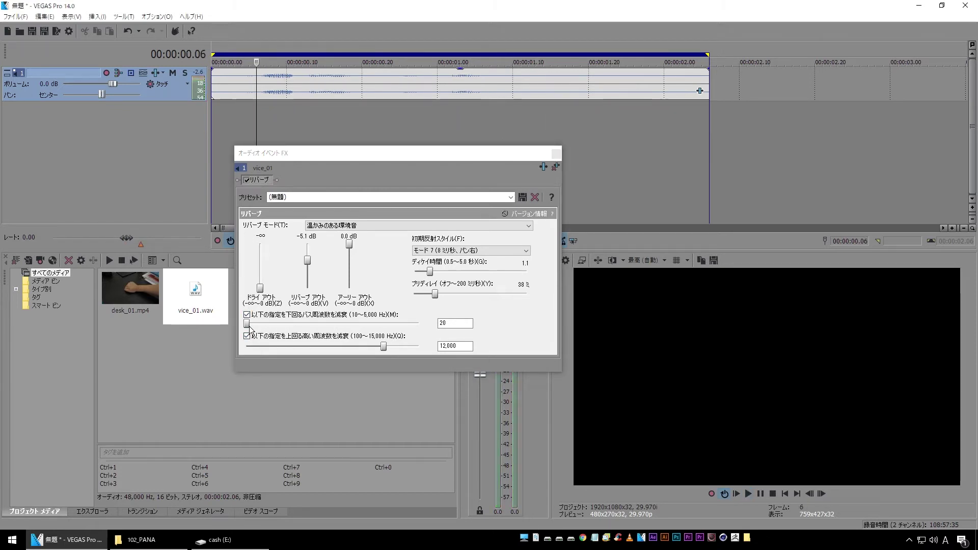
drag(308, 260, 308, 252)
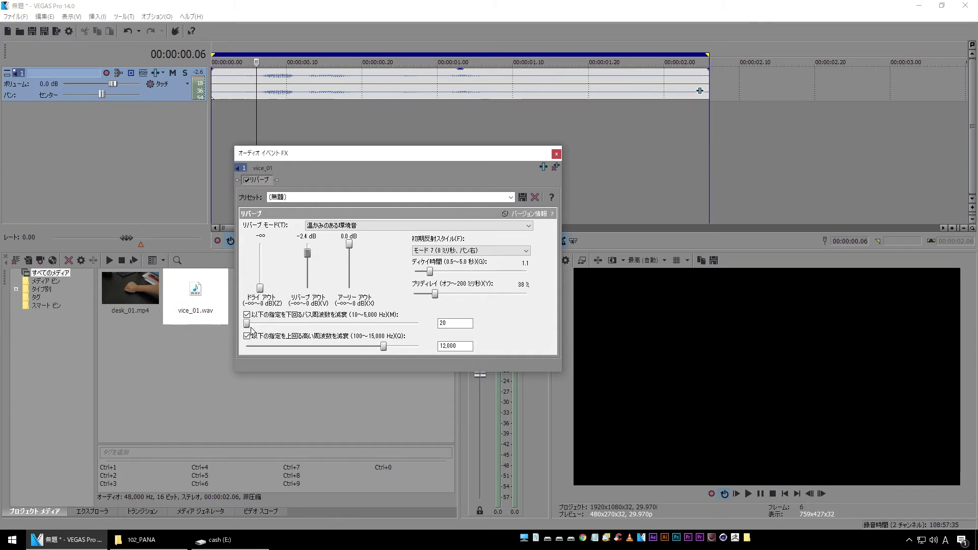
Try attenuating bass frequencies below 2,519 Hz in the reverb and play the clip from near its start
drag(269, 324, 334, 322)
click(241, 131)
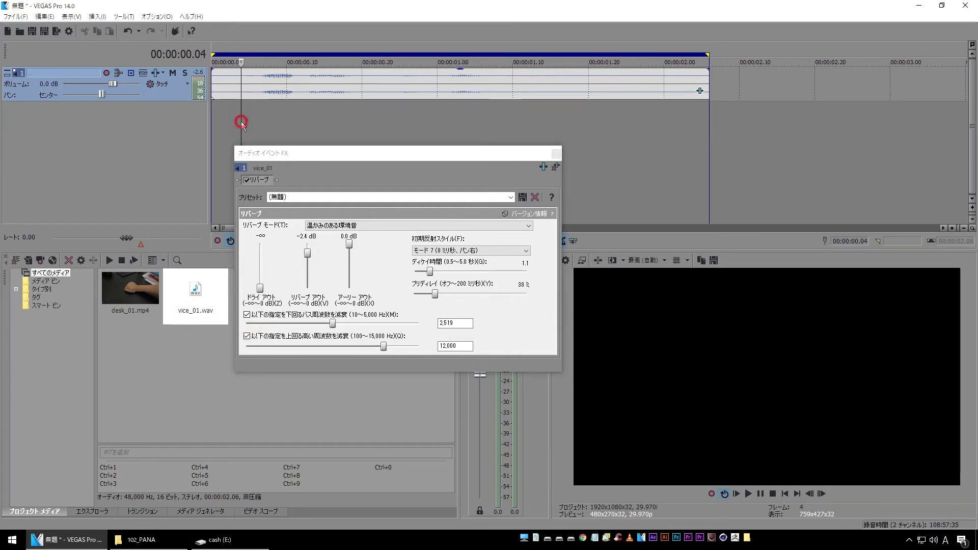
key(space)
key(space)
click(459, 325)
click(330, 325)
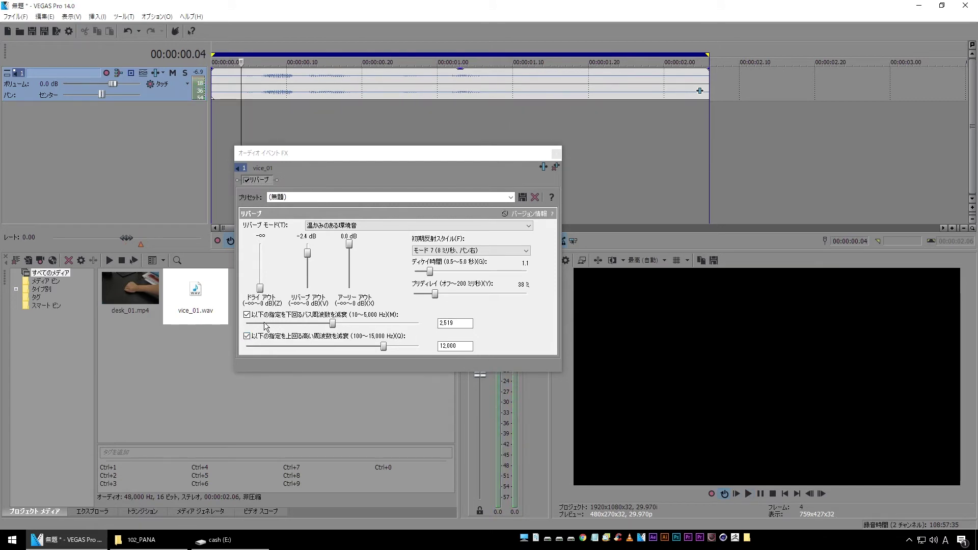
Try lowering the bass attenuation cutoff to 1,899 Hz and play the clip from near its start
drag(334, 325, 300, 331)
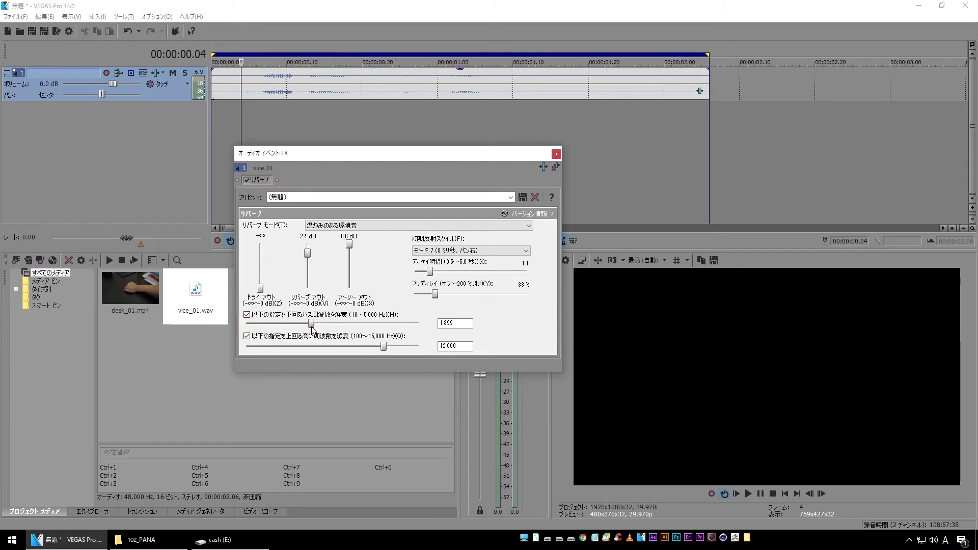
click(462, 327)
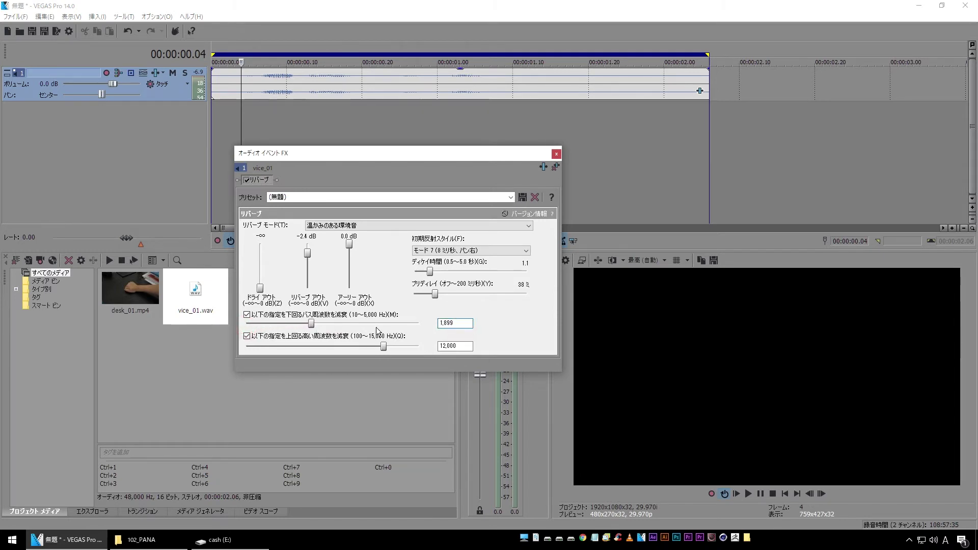
click(252, 127)
key(space)
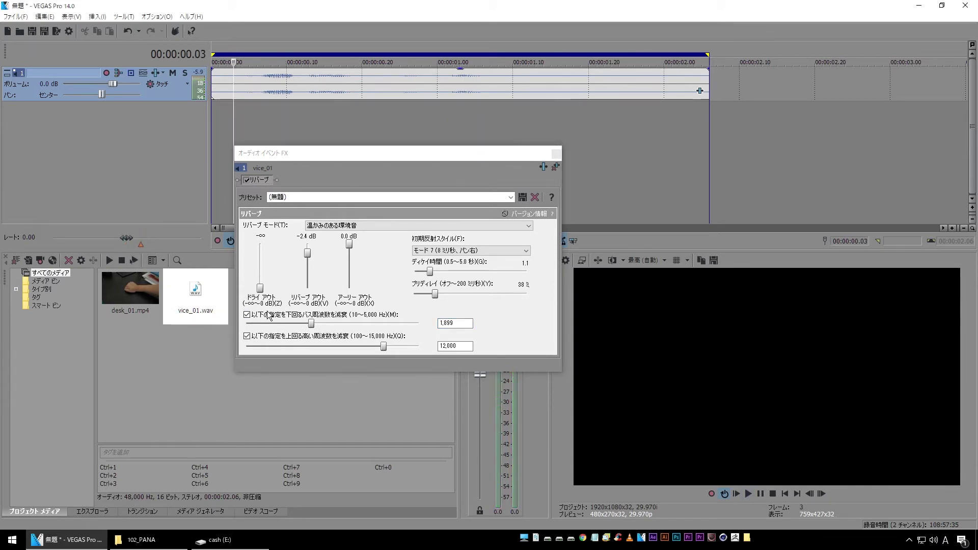
Try the bass attenuation cutoff at its minimum of 10 Hz and play the clip for comparison
drag(311, 323, 200, 323)
click(240, 118)
key(space)
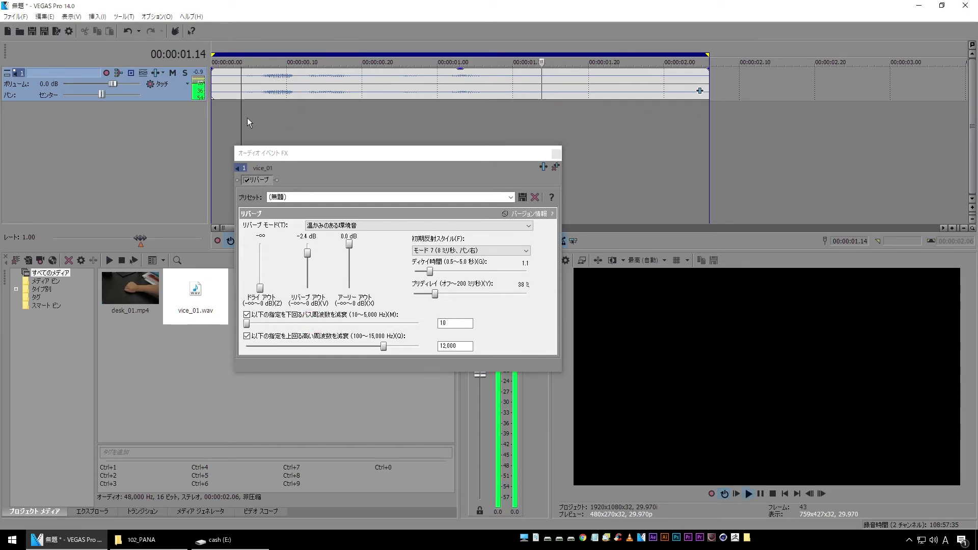
key(space)
Try the bass attenuation cutoff at 2,933 Hz and play the clip from near its start
drag(246, 323, 347, 323)
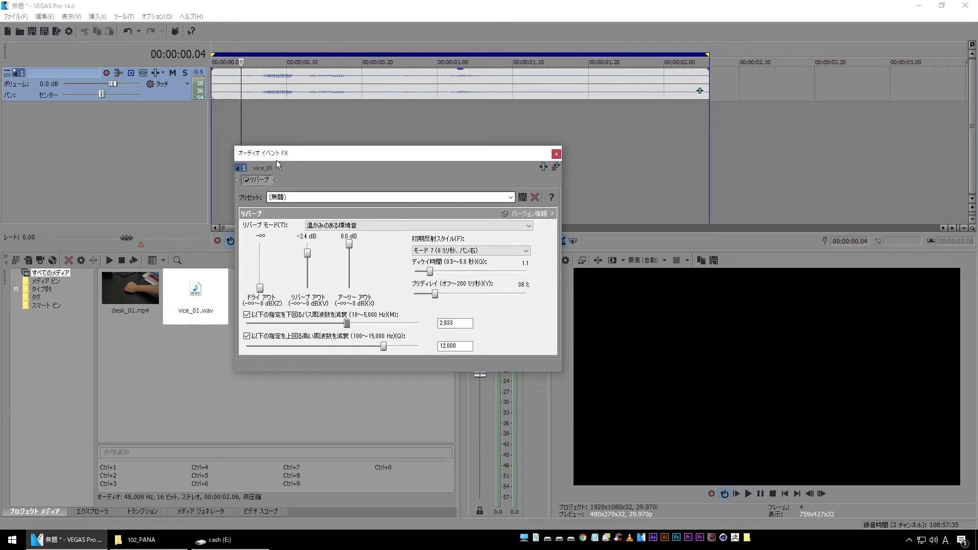
click(241, 123)
key(space)
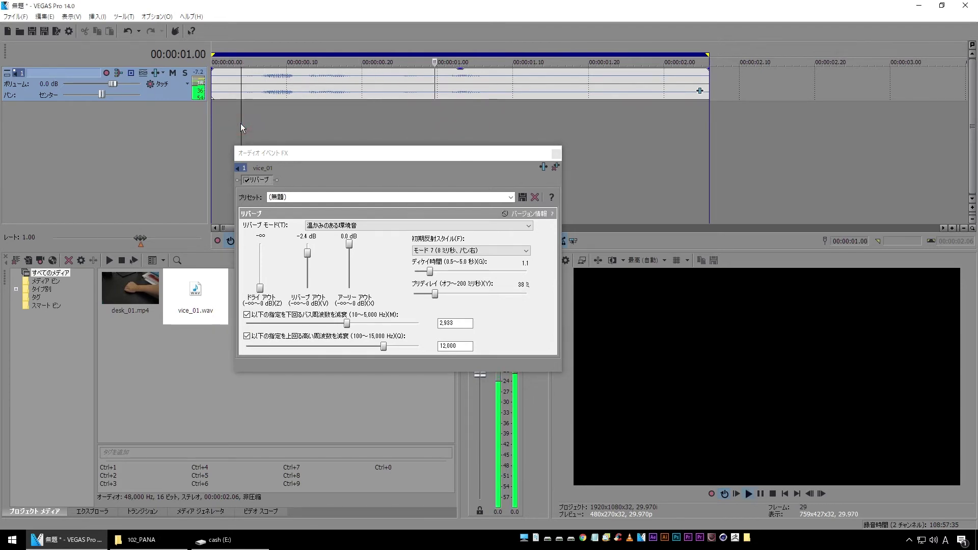
key(space)
click(254, 123)
Return the bass attenuation cutoff to 10 Hz and play the reverberated sound again
click(339, 327)
drag(338, 326, 222, 322)
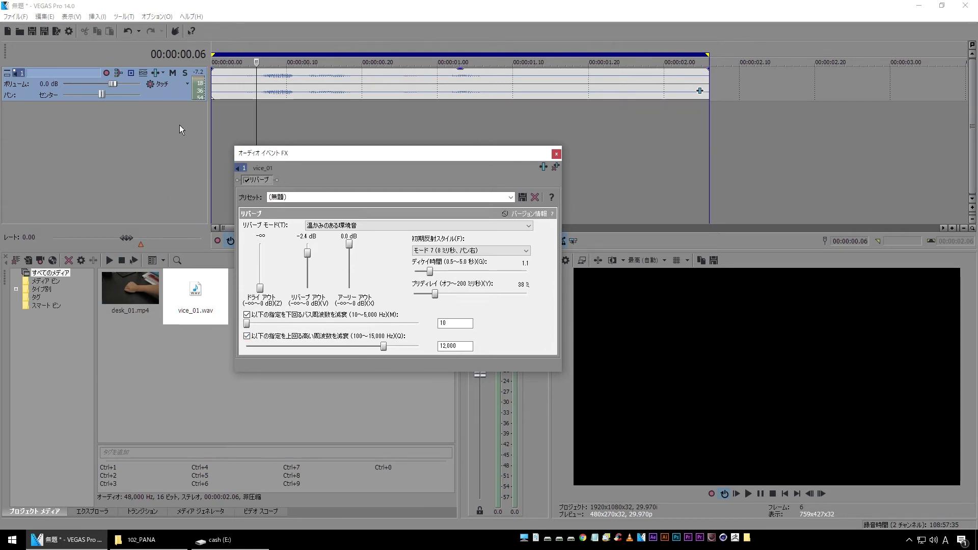
click(245, 126)
key(space)
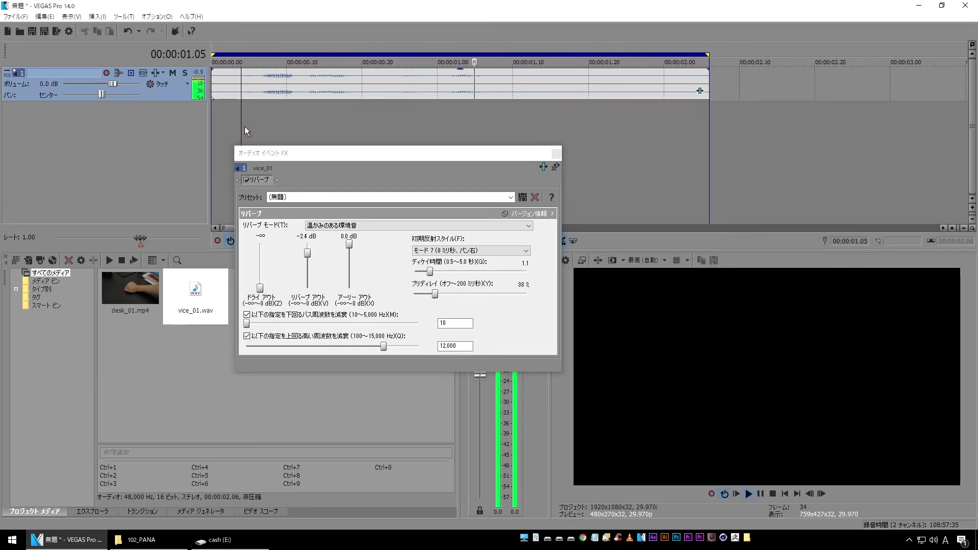
key(space)
click(256, 122)
Set the high-frequency attenuation cutoff to 1,422 Hz and play the clip repeatedly from near its start
drag(383, 346, 262, 350)
click(241, 131)
key(space)
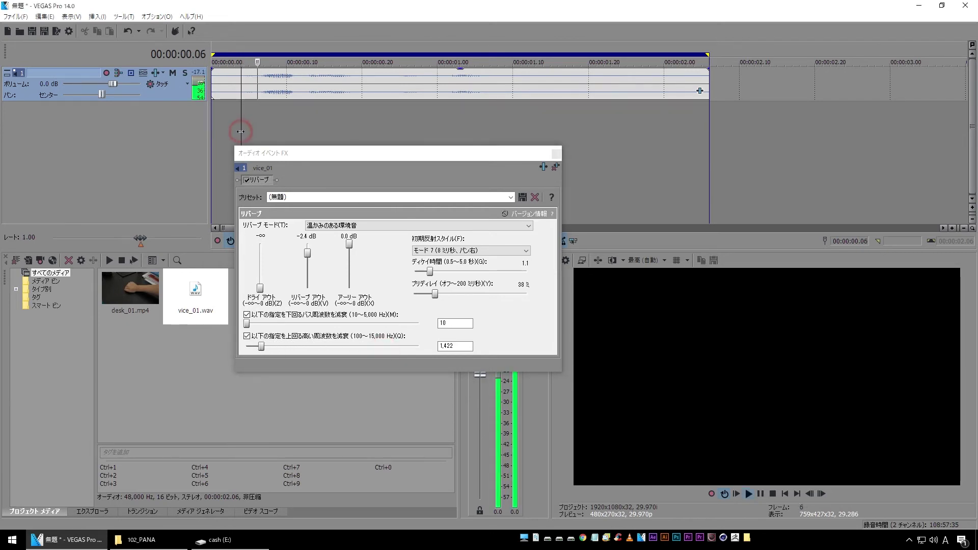
click(261, 119)
key(space)
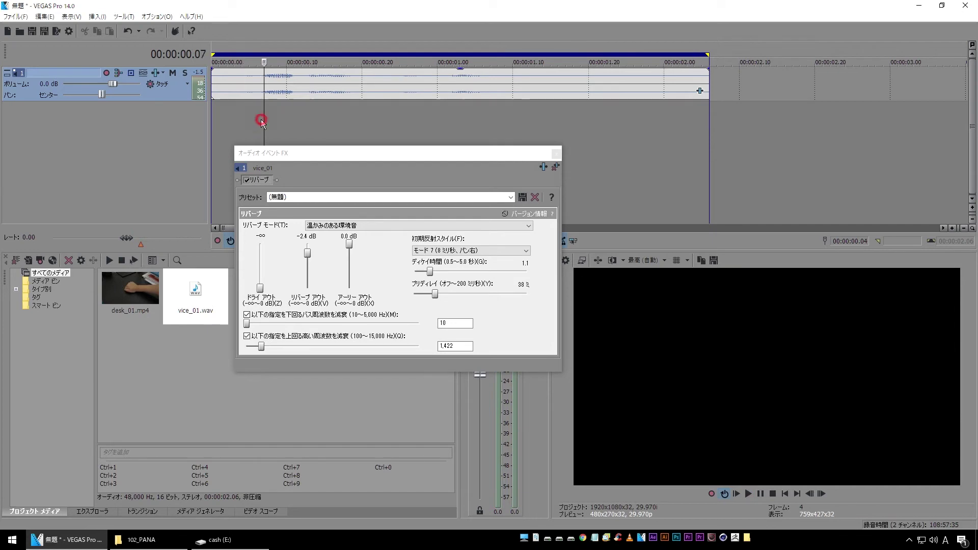
key(space)
key(space)
click(558, 319)
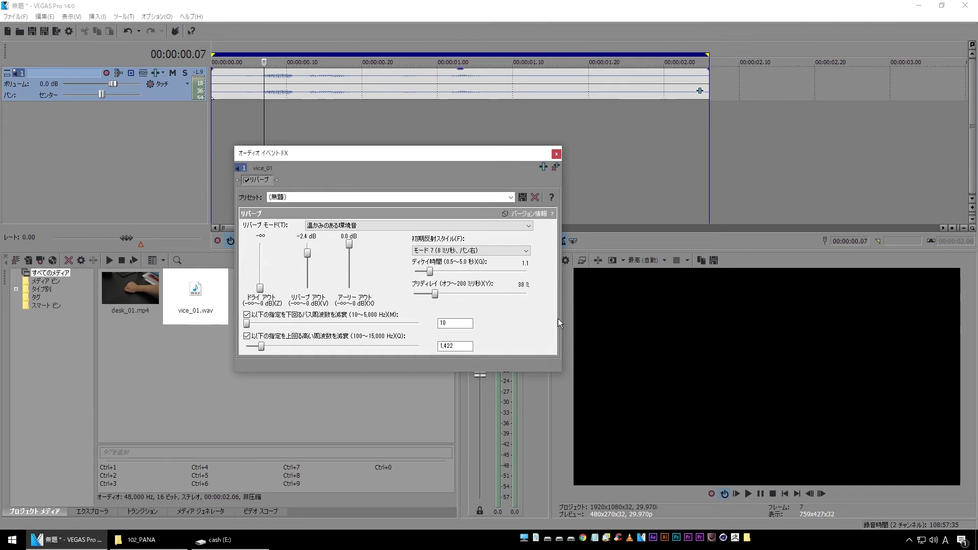
Change the reverb mode to 中ホール 1 and place the playback cursor near the clip's start
click(398, 226)
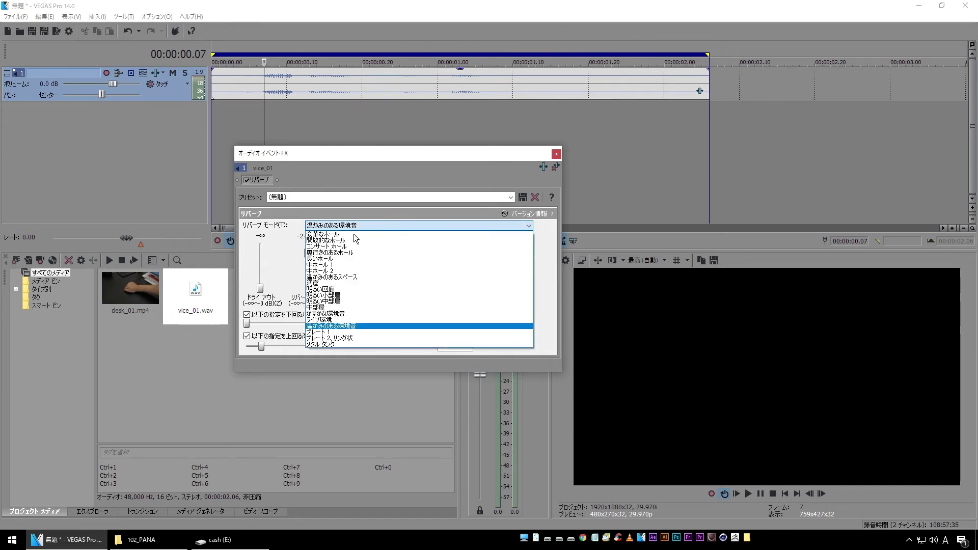
click(348, 265)
click(252, 110)
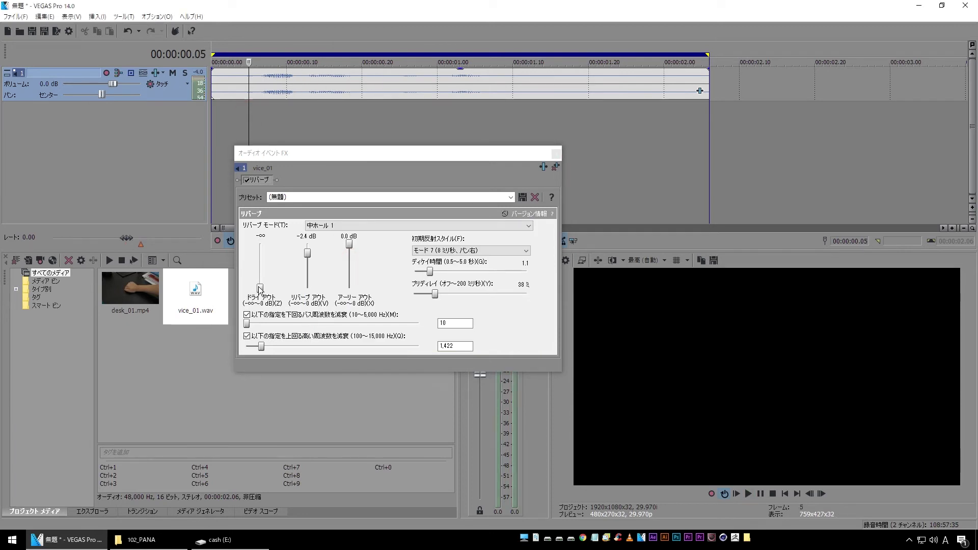
Raise ドライ アウト to 0.0 dB and play the clip from near its start
drag(260, 289, 260, 244)
click(240, 122)
key(space)
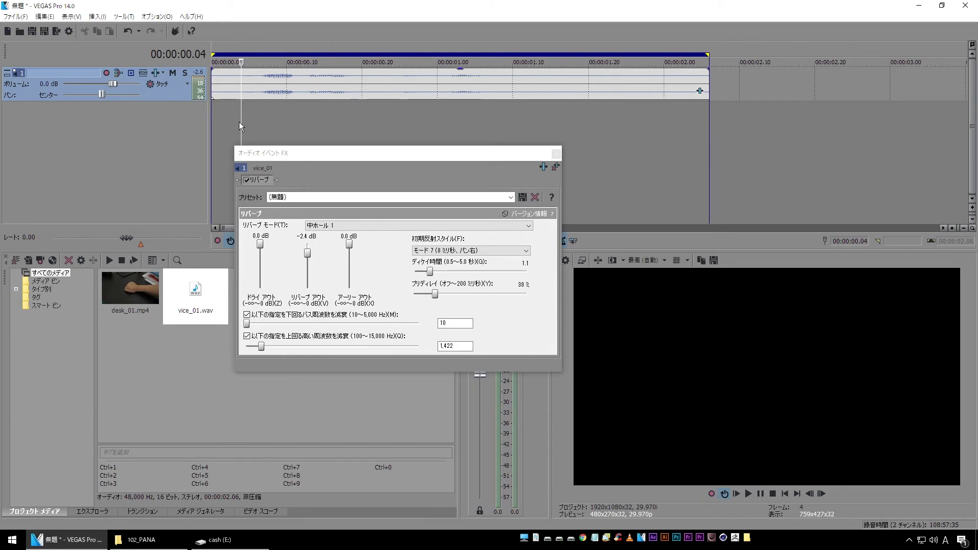
key(space)
Lower リバーブ アウト to -13.3 dB and アーリー アウト to -16.2 dB, then play the clip
drag(307, 254, 308, 273)
drag(352, 243, 348, 266)
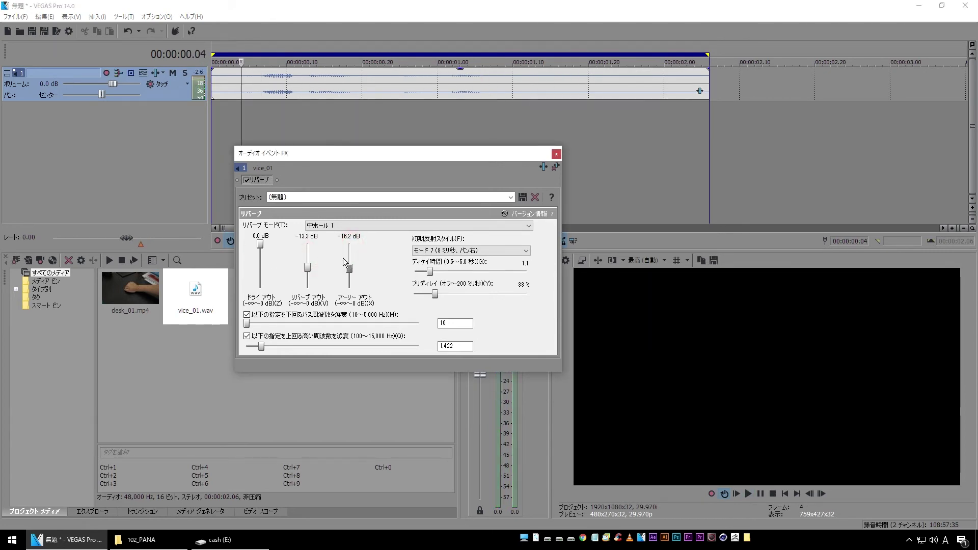
key(space)
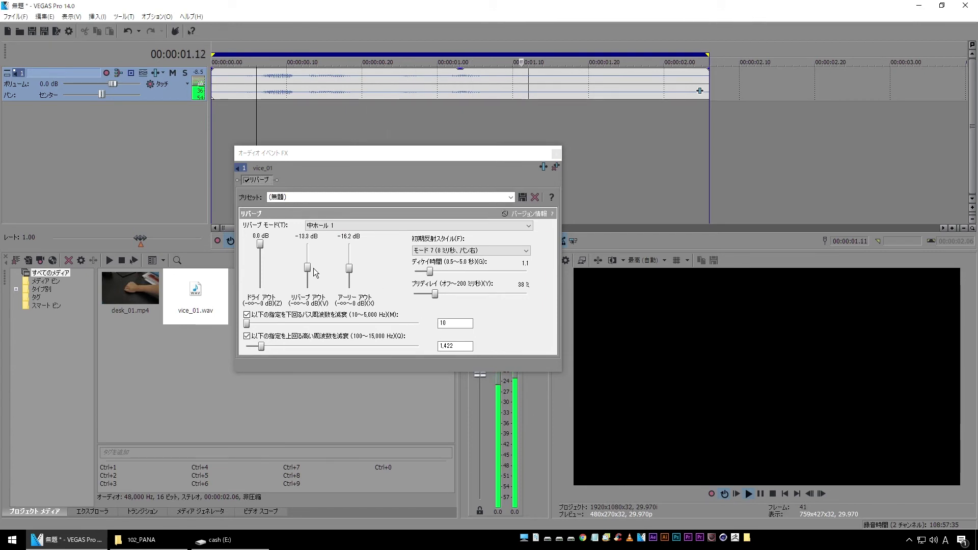
Set ディケイ時間 to 0.8 seconds and プリディレイ to オフ, then play the clip from near its start
drag(430, 271, 415, 294)
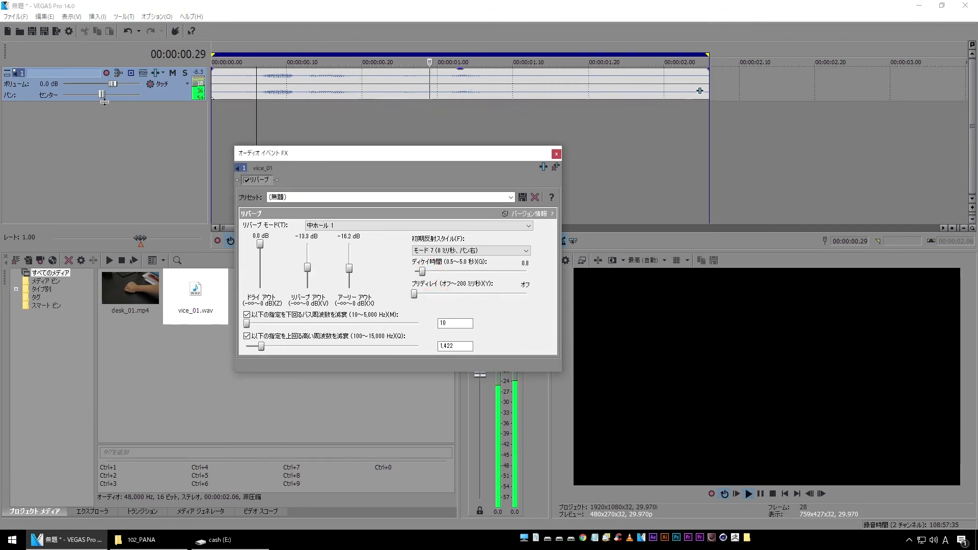
click(239, 112)
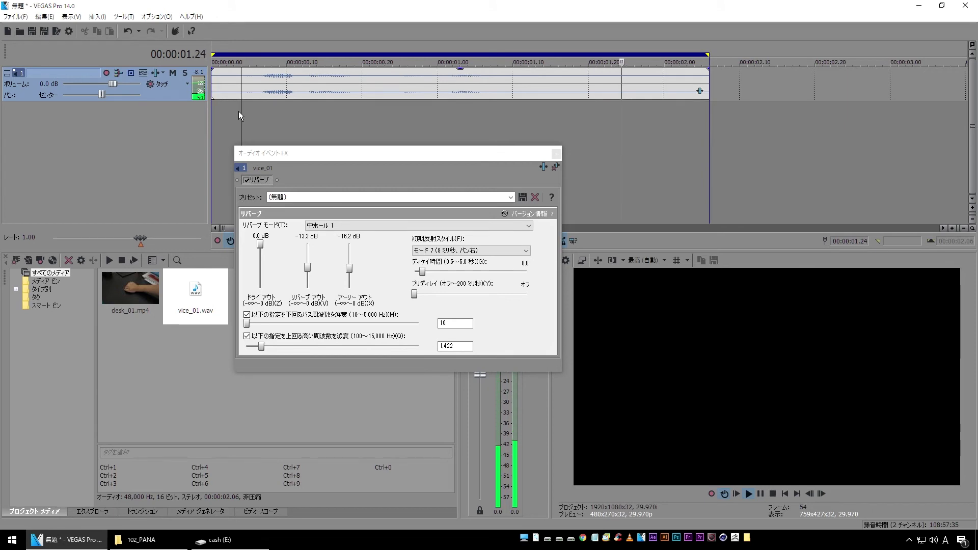
key(space)
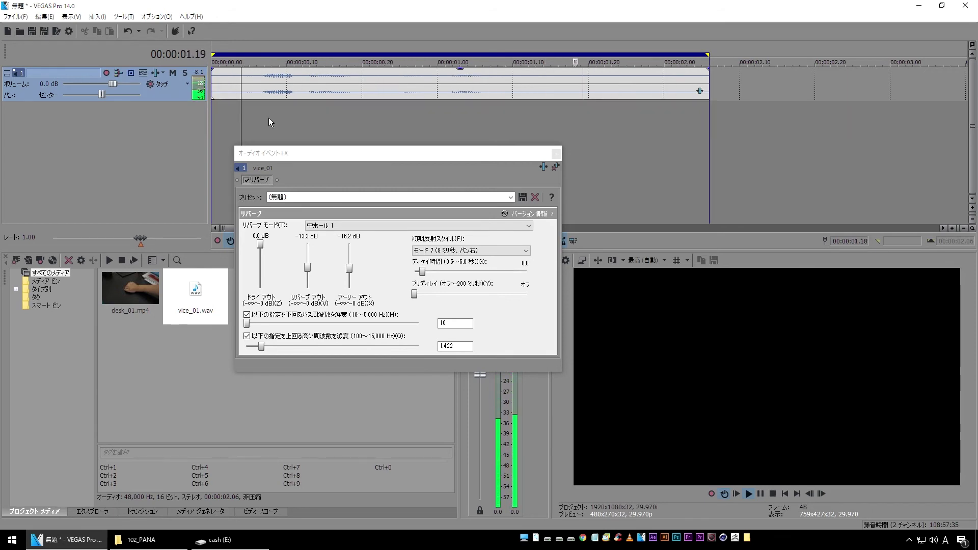
click(279, 117)
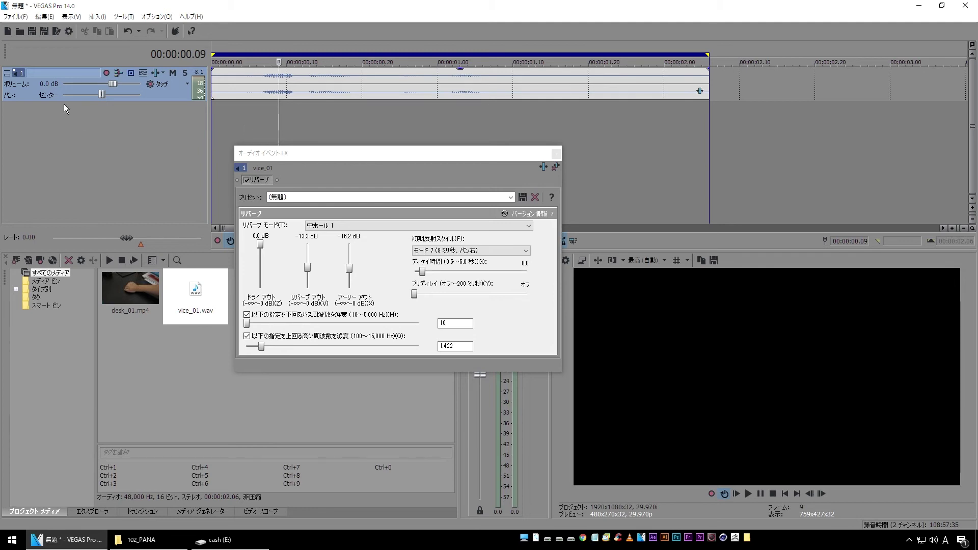
Delete the vice_01 audio track and place desk_01.mp4 at the start of the timeline, closing the effect window
click(20, 73)
key(Delete)
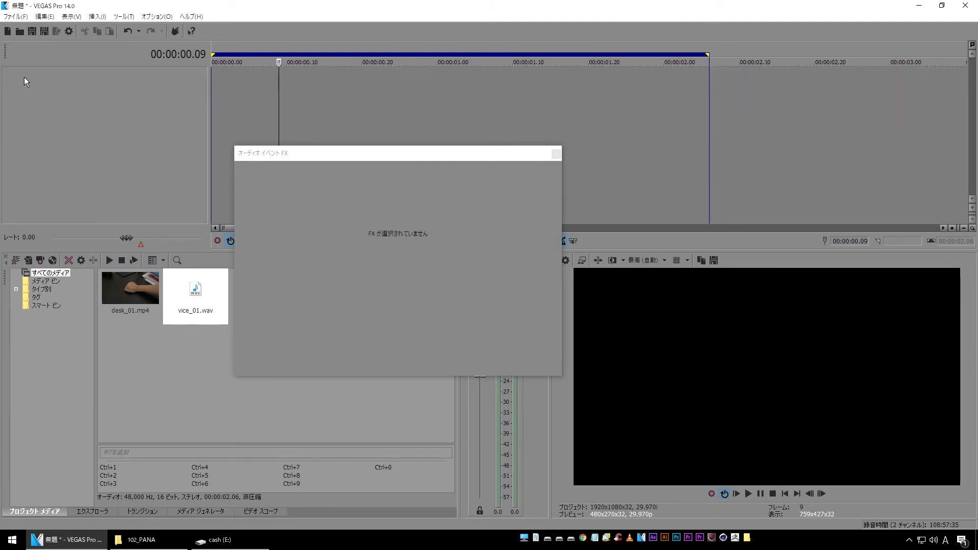
drag(132, 291, 325, 88)
click(557, 154)
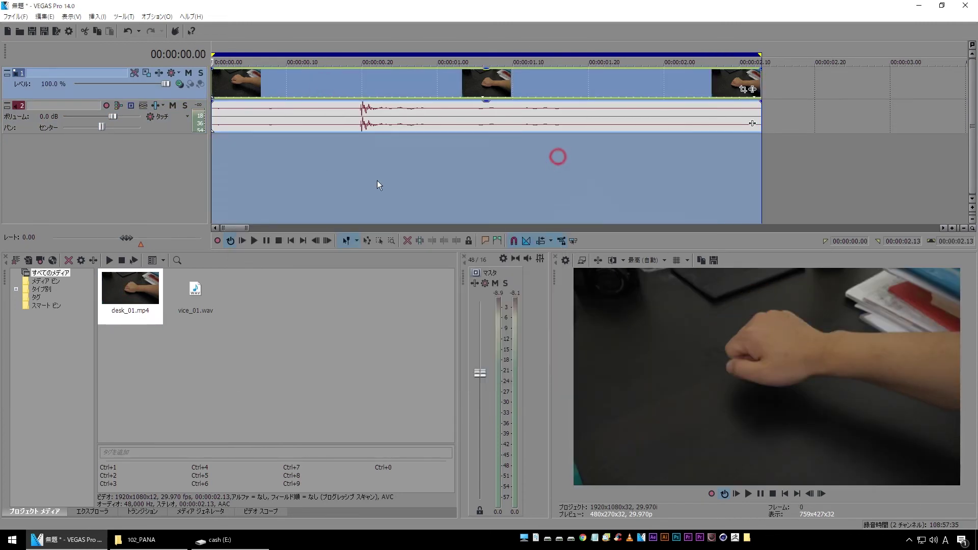
Play the desk_01 clip and trim its end to about 00:00:01.11
key(space)
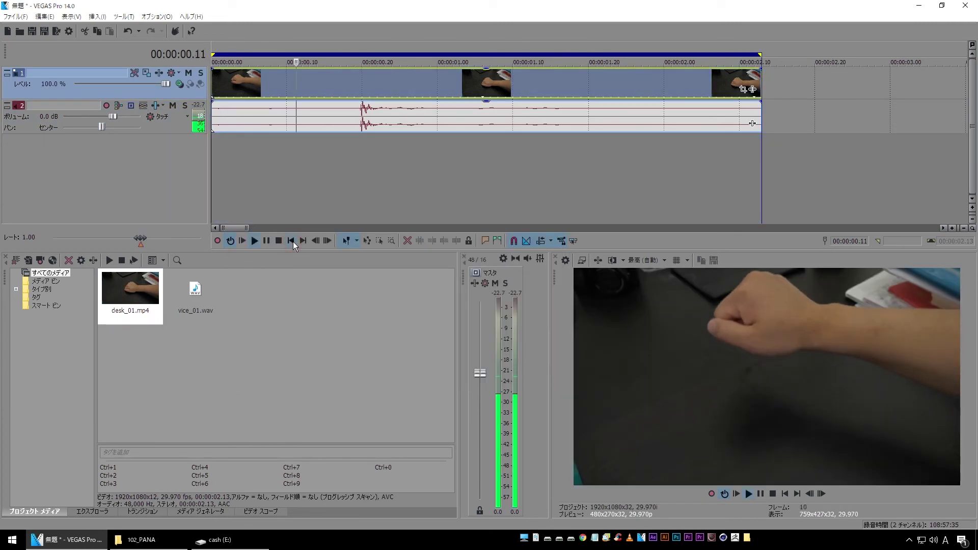
click(313, 176)
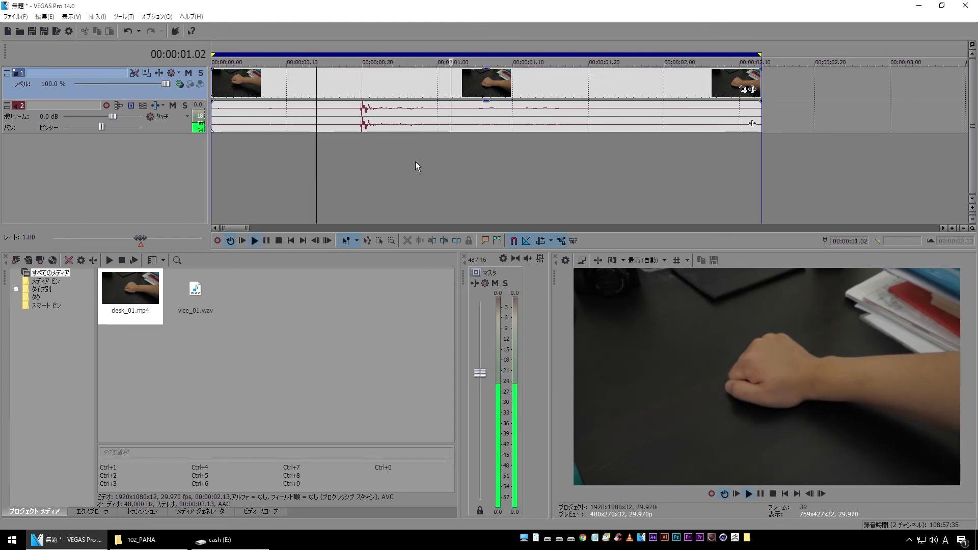
key(space)
drag(760, 84, 520, 84)
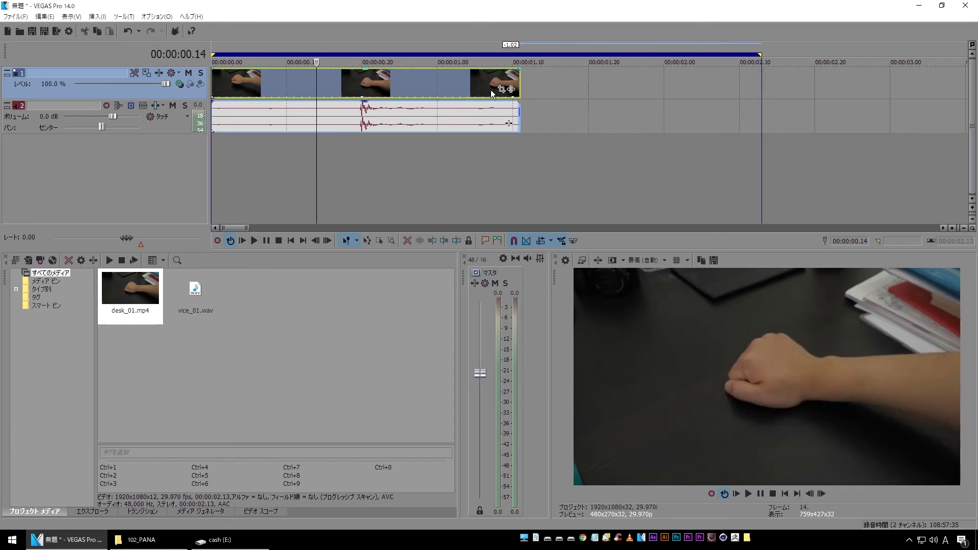
Cut about 10 frames from the beginning of desk_01, extend its end by 10 frames to 00:00:01.11, and play it
double_click(380, 89)
click(288, 168)
mouse_move(214, 88)
mouse_down()
mouse_move(289, 88)
mouse_move(220, 84)
mouse_up()
key(space)
key(space)
drag(443, 80, 520, 79)
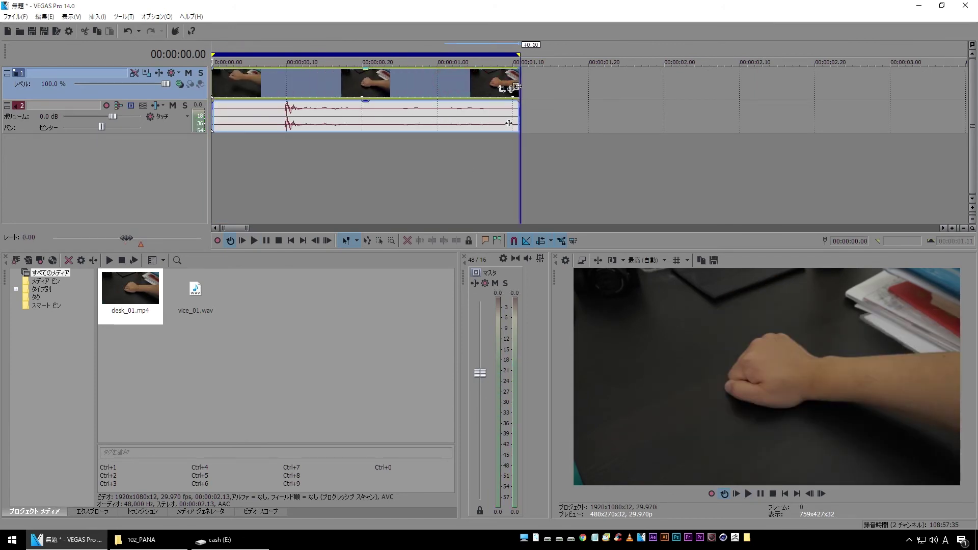
key(space)
key(space)
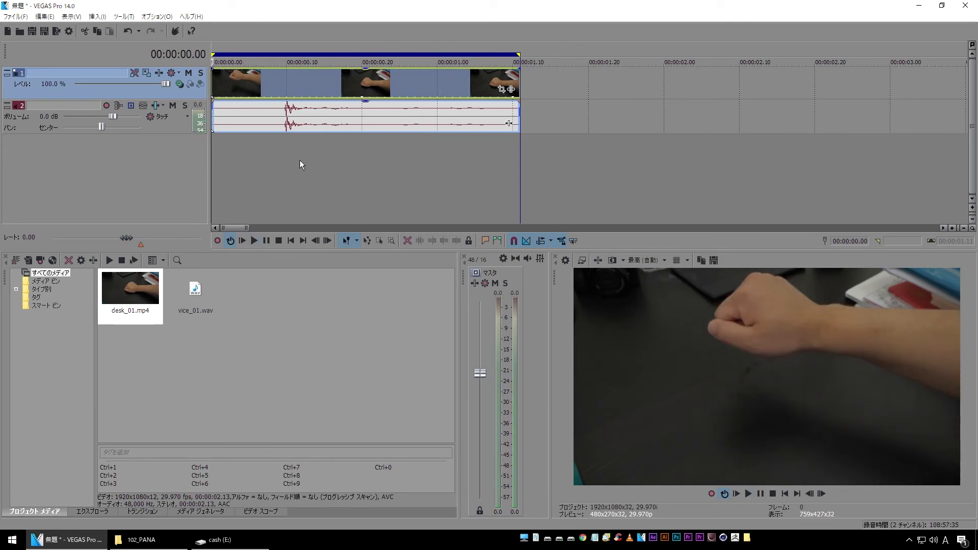
Add the リバーブ plug-in to the audio event of desk_01
click(509, 124)
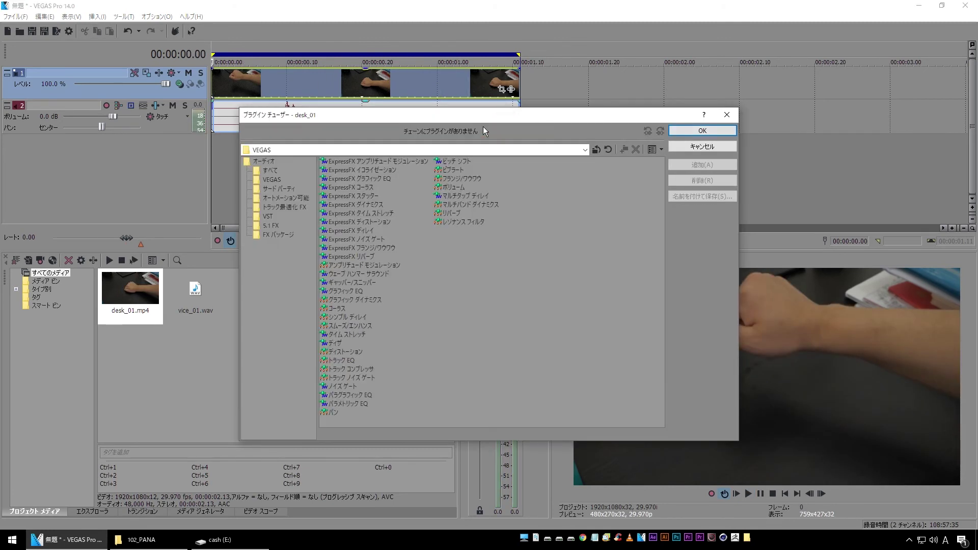
click(451, 212)
click(677, 166)
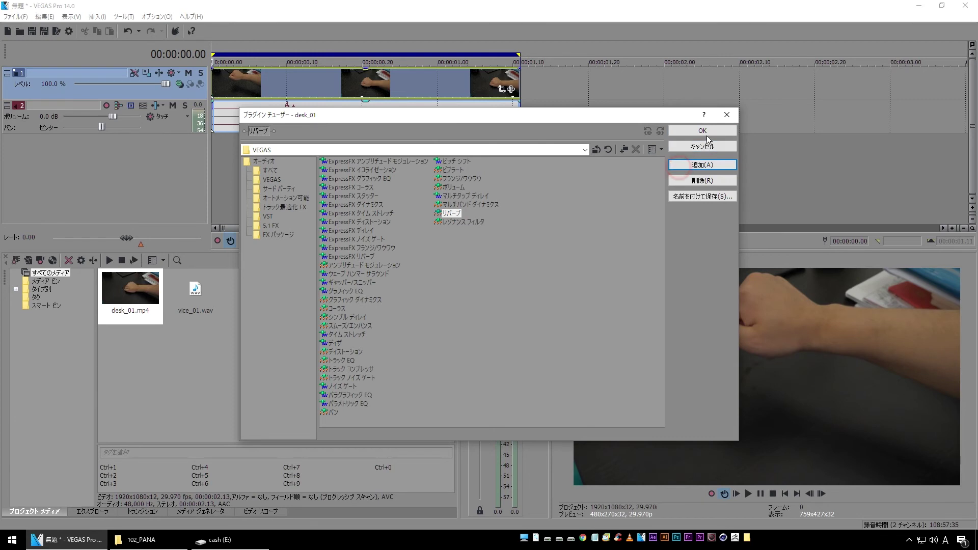
click(701, 132)
Play desk_01 from near its start while setting リバーブ アウト to -12.1 dB and ディケイ時間 to 1.5 seconds
drag(285, 150, 289, 175)
click(244, 145)
key(space)
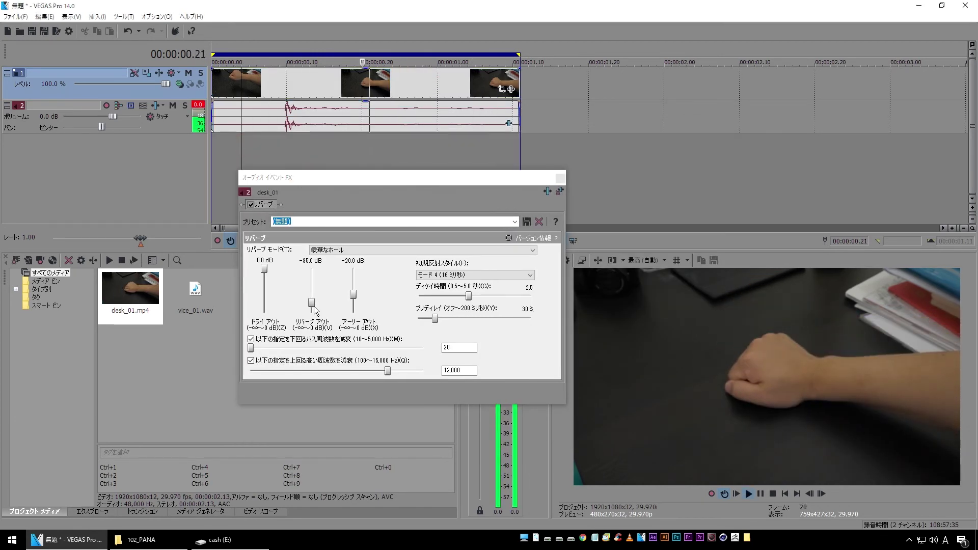
drag(311, 302, 316, 289)
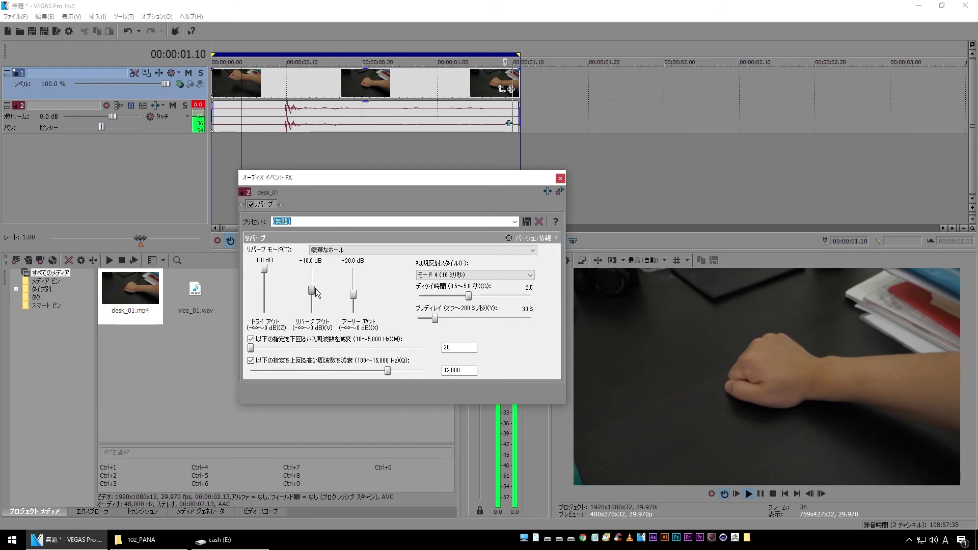
drag(316, 289, 312, 299)
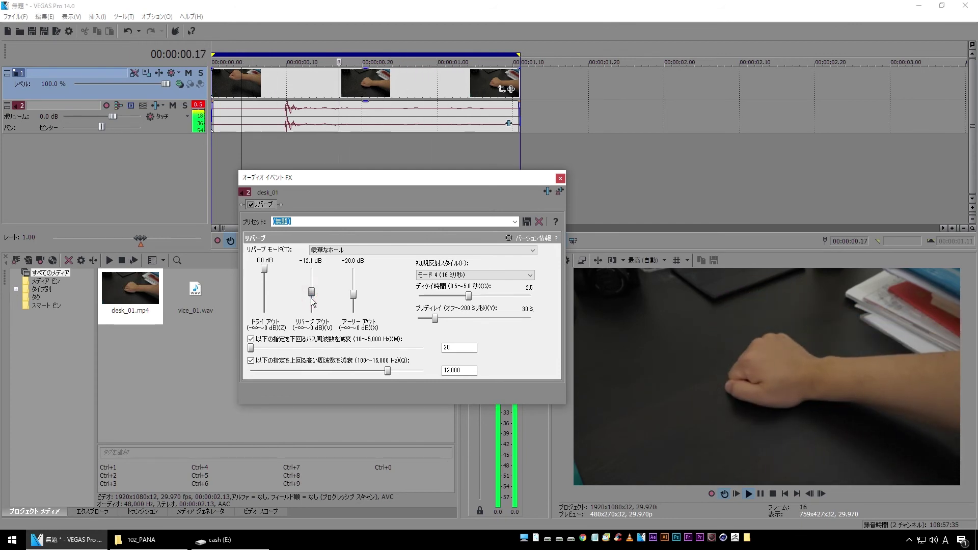
drag(469, 297, 444, 301)
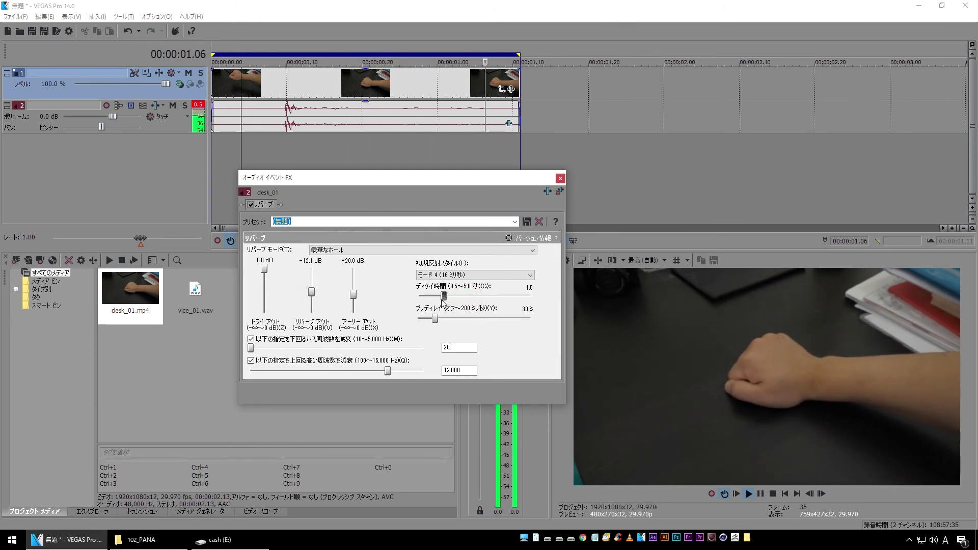
While desk_01 plays, set ディケイ時間 to 3.0 seconds, プリディレイ to 17 ms, アーリー アウト to -4.6 dB and リバーブ アウト to -25.7 dB
drag(444, 296, 427, 319)
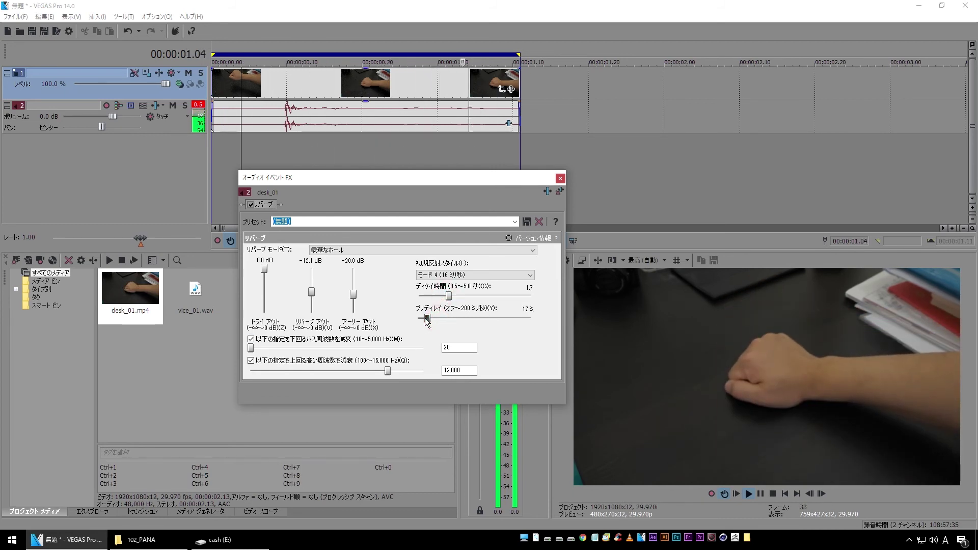
drag(355, 295, 312, 294)
drag(450, 296, 481, 296)
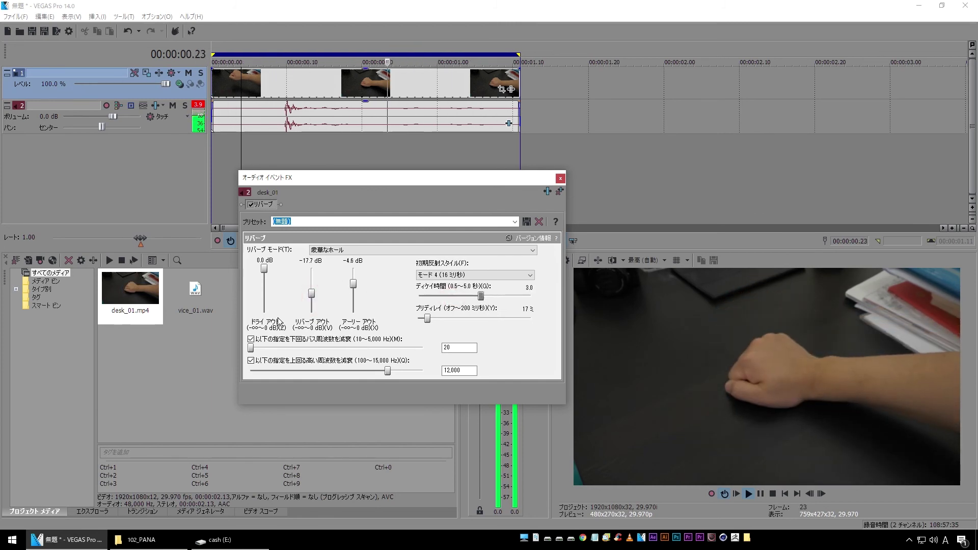
drag(311, 294, 315, 304)
Add a fade-out to the desk_01 audio event starting at about 00:00:00.17, and play it from near its start
click(262, 155)
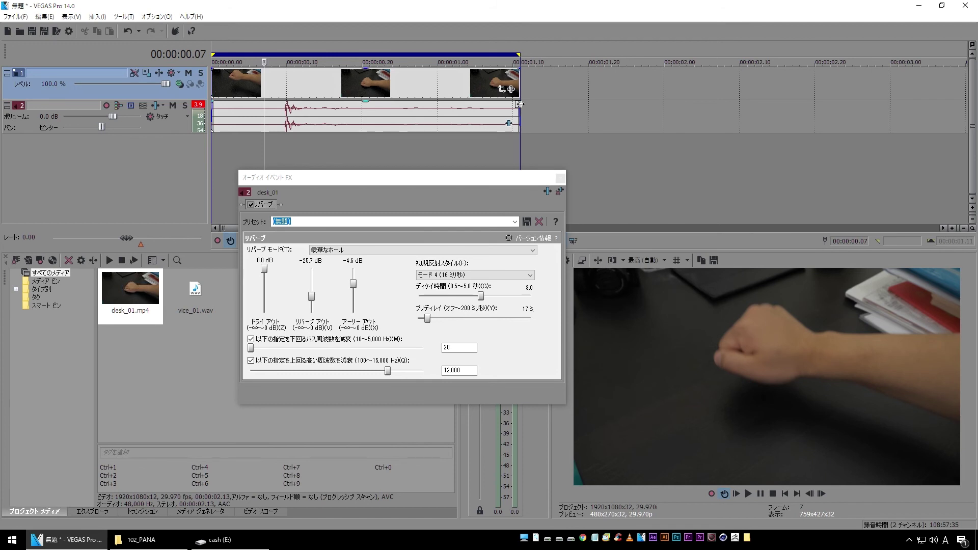
drag(519, 103, 342, 101)
click(226, 158)
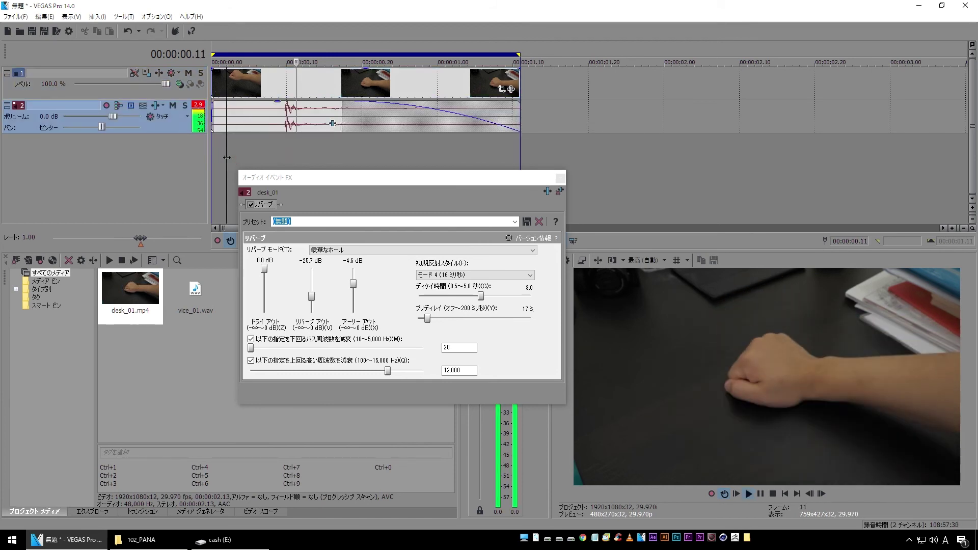
Shift the desk_01 events to start at about 00:00:00.19, turn off loop playback and close the reverb settings
drag(245, 88, 313, 88)
drag(470, 87, 544, 87)
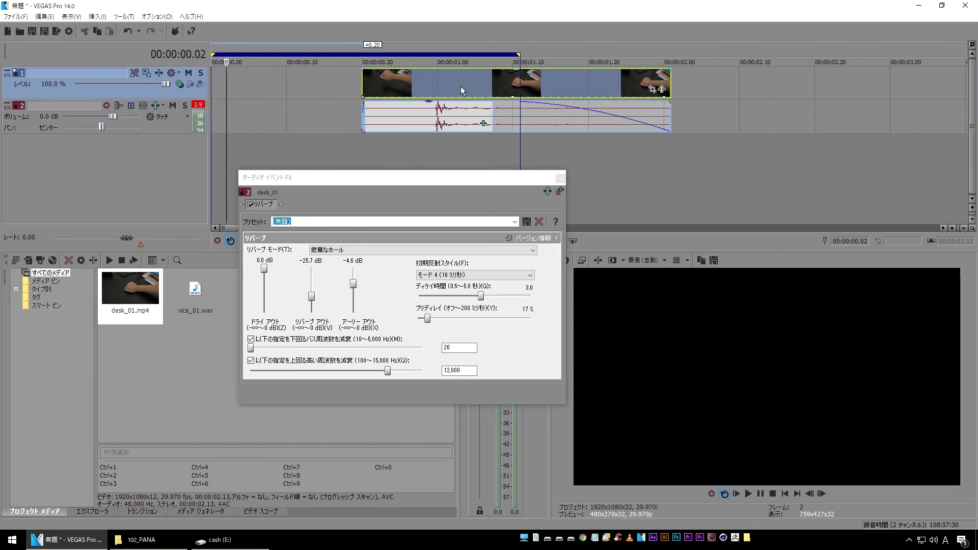
click(370, 151)
click(230, 242)
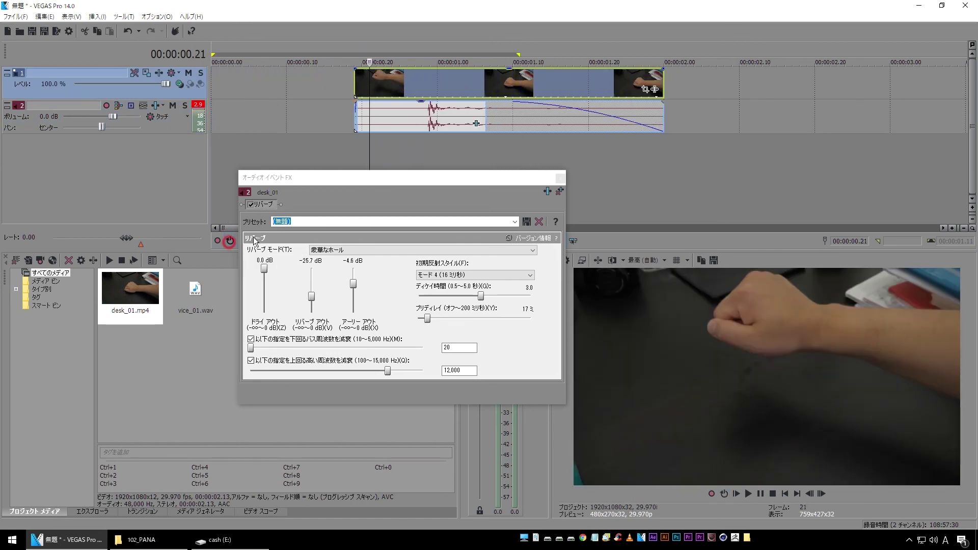
click(560, 177)
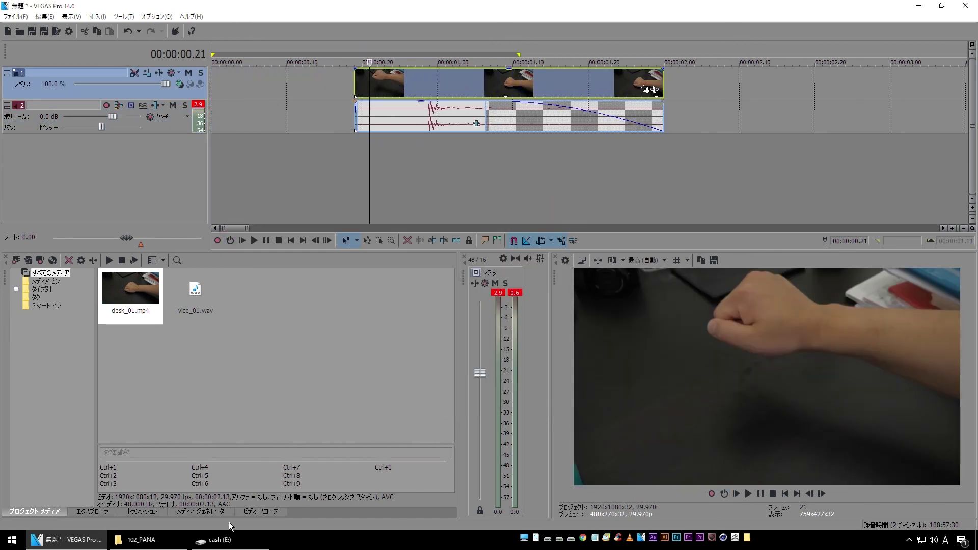
Add the black (黒) 単色 generated media from the start of a new track and place that track above the video
click(202, 511)
click(48, 346)
drag(203, 298, 54, 192)
drag(2, 144, 45, 90)
click(458, 161)
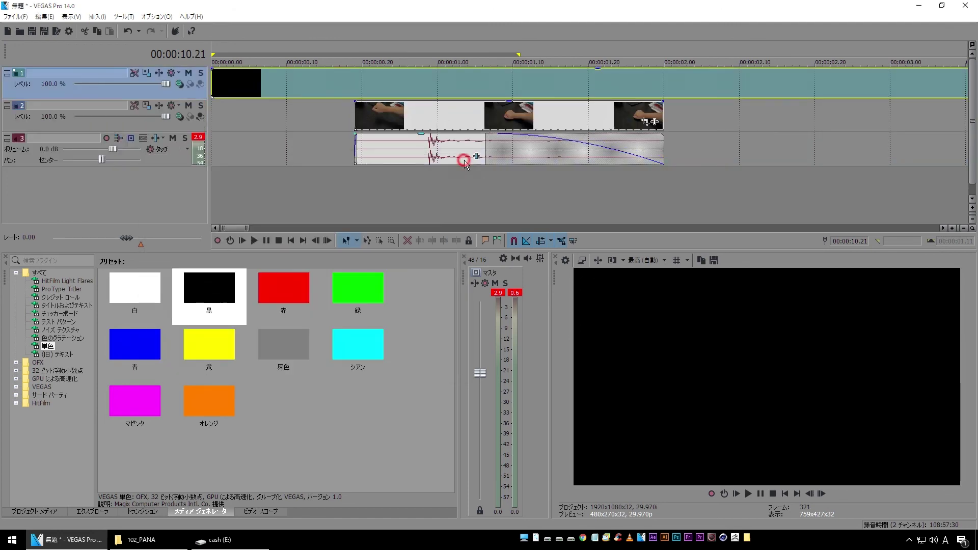
Add (旧) テキスト media reading "TORAERA" on a new track and move that track above the black one
drag(58, 356, 114, 208)
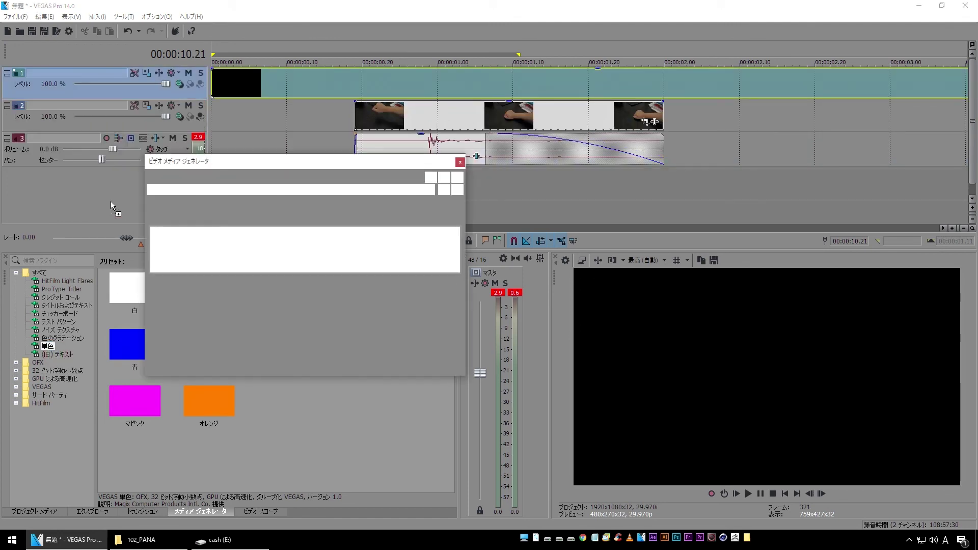
drag(183, 281, 426, 283)
text(TORAERA)
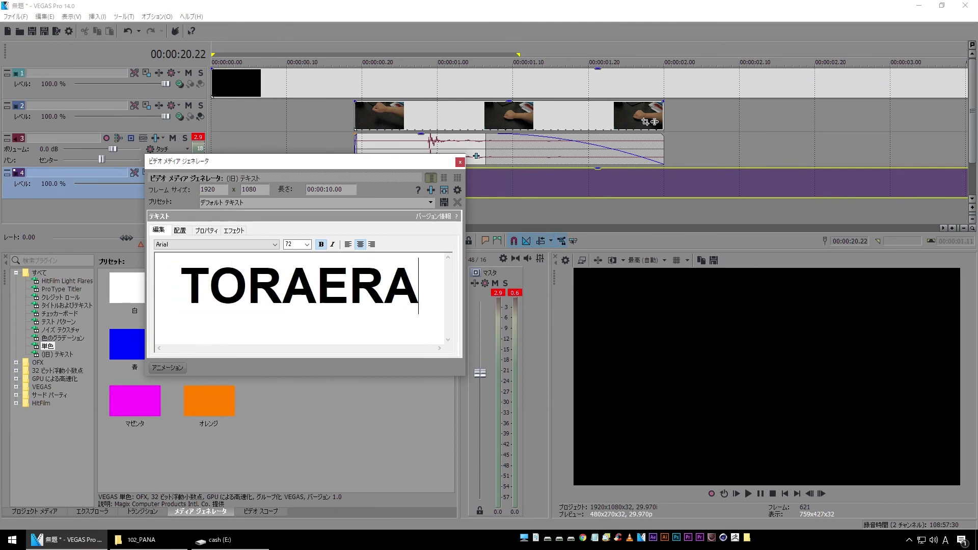
click(459, 163)
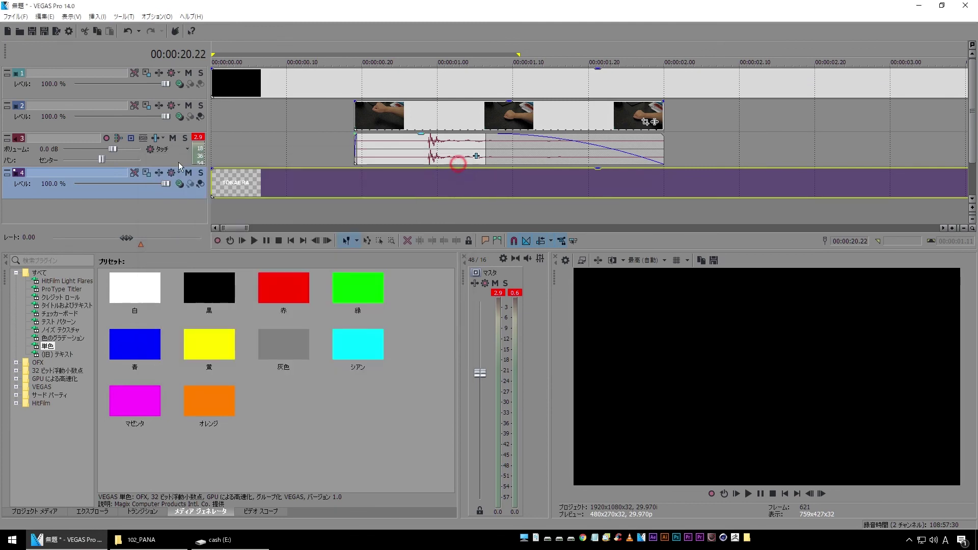
drag(24, 178, 59, 86)
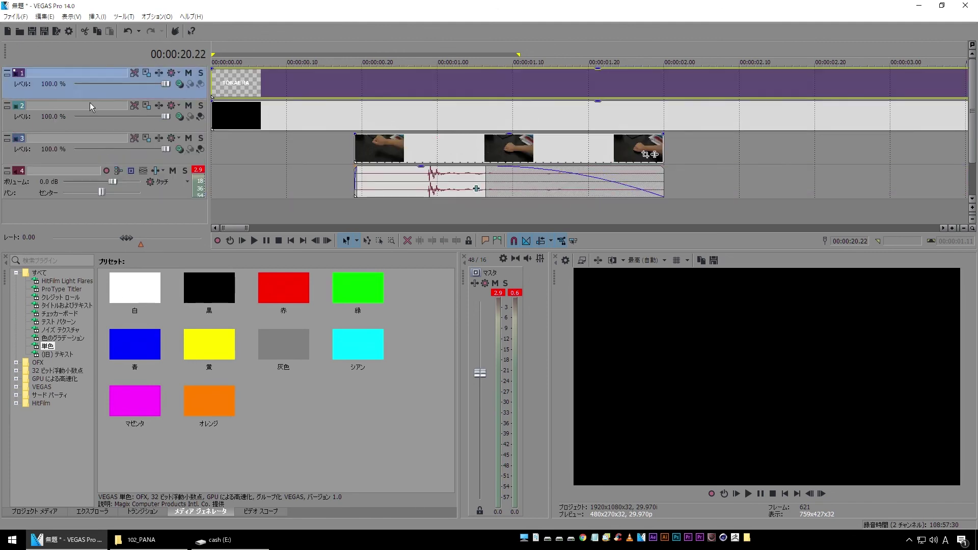
Move the TORAERA text event to start at the impact sound, at about 00:00:00.29
drag(313, 88, 527, 88)
click(422, 81)
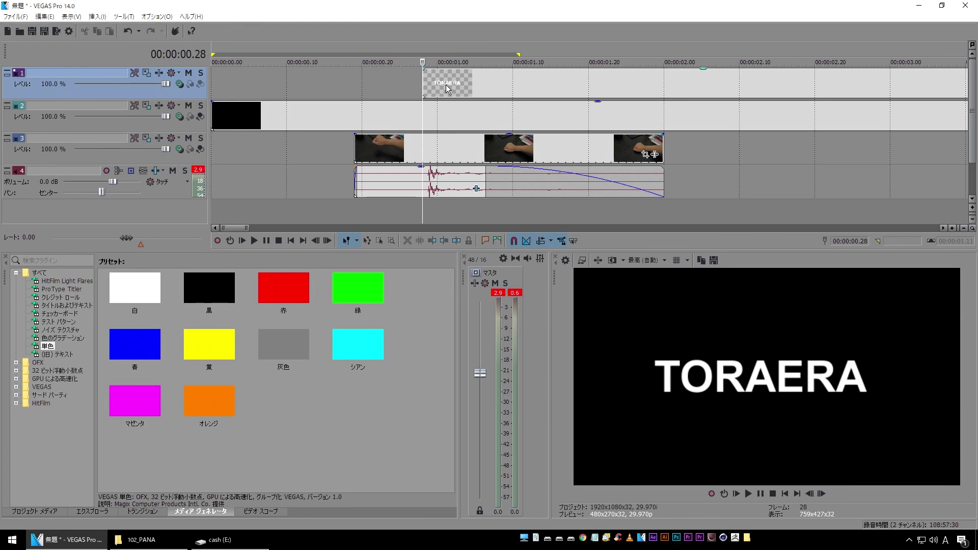
drag(448, 88, 451, 88)
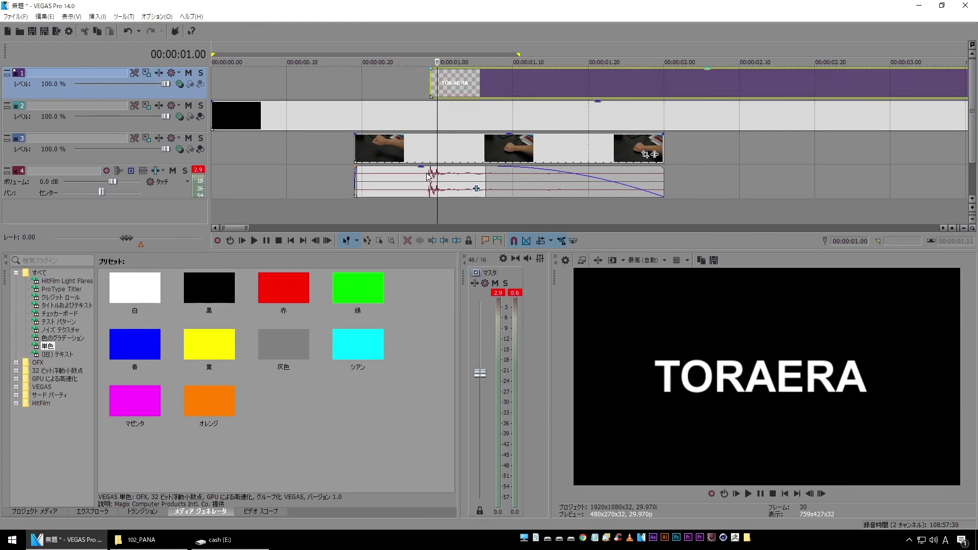
Play the timeline from the beginning to check the title with the impact sound, and return to the start
key(space)
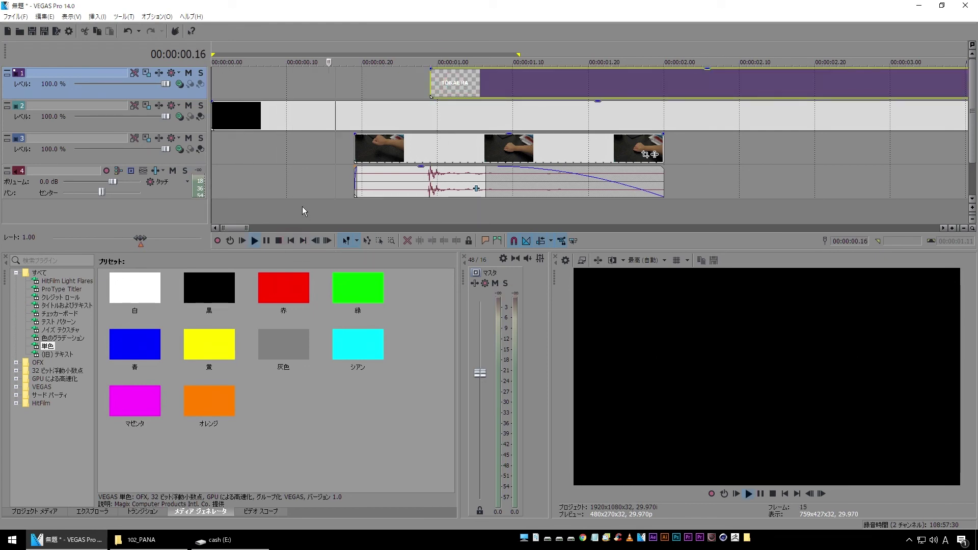
key(space)
key(Home)
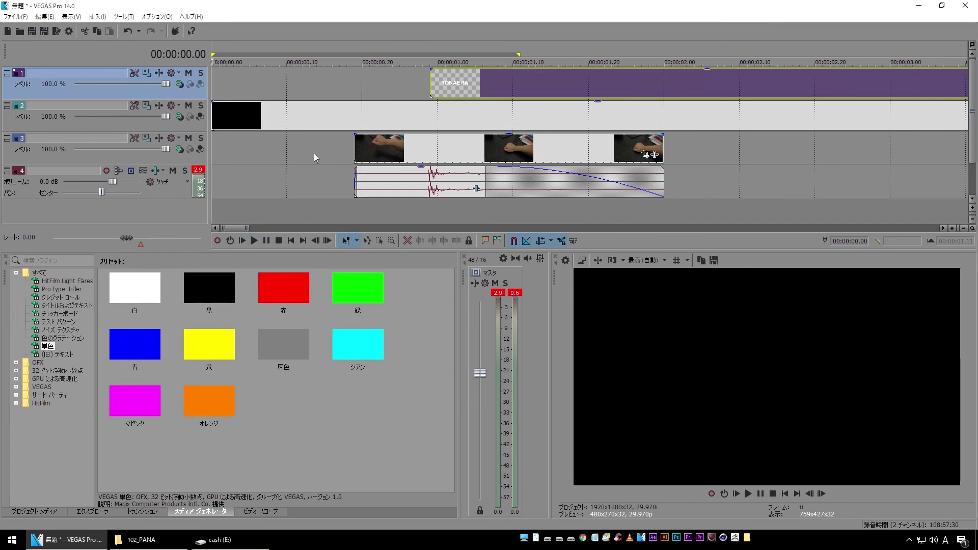